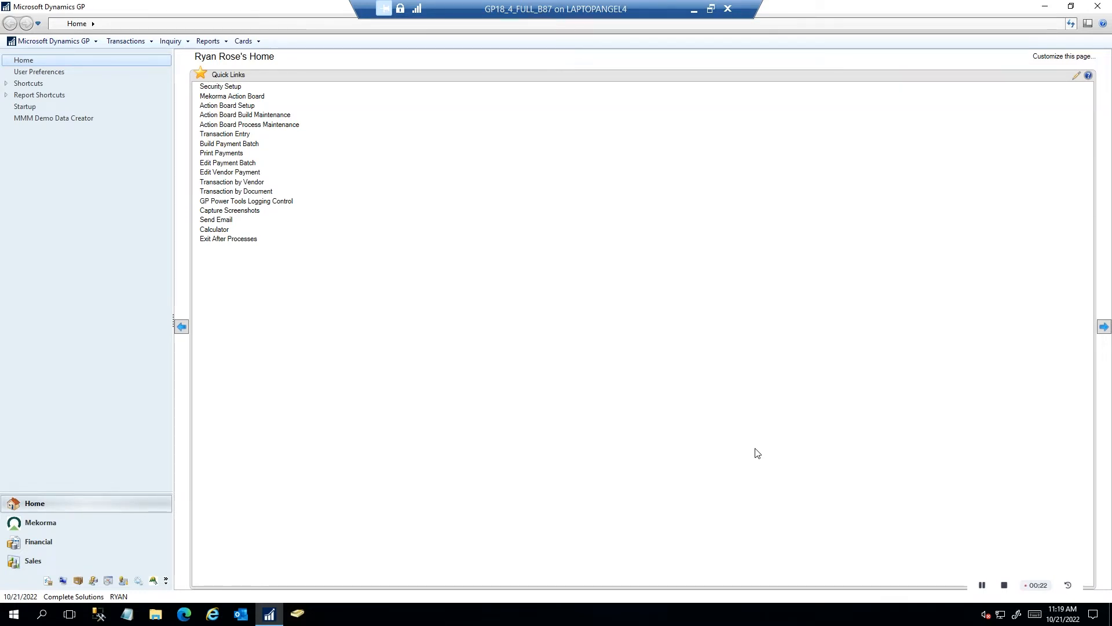
# Run the EOW end-of-week process from the Mekorma Action Board to build payment batches
pyautogui.click(255, 97)
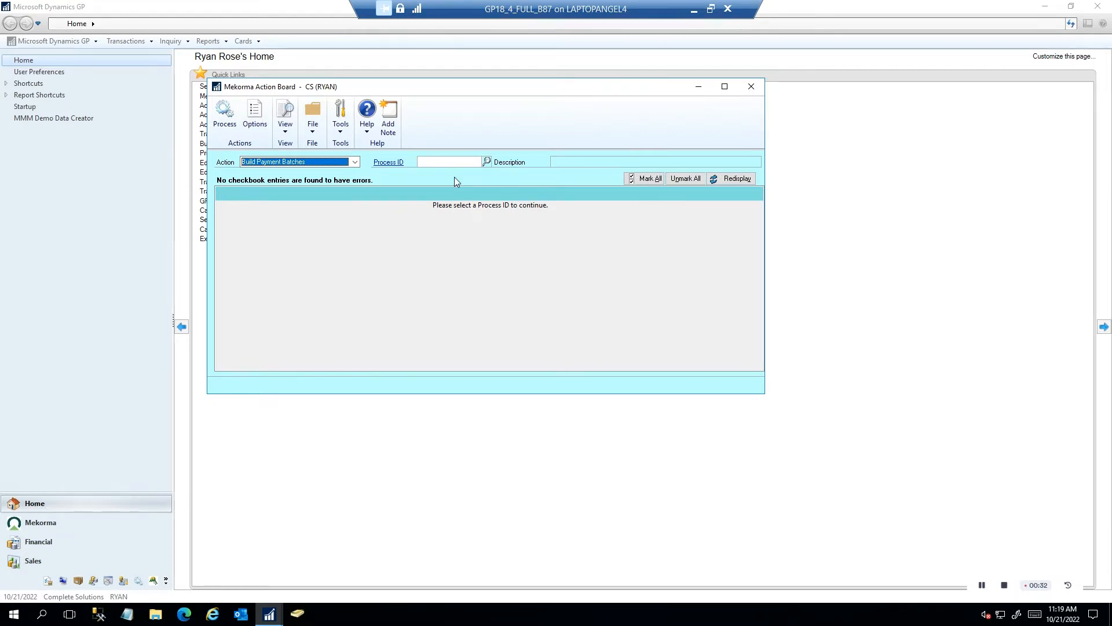
pyautogui.click(487, 162)
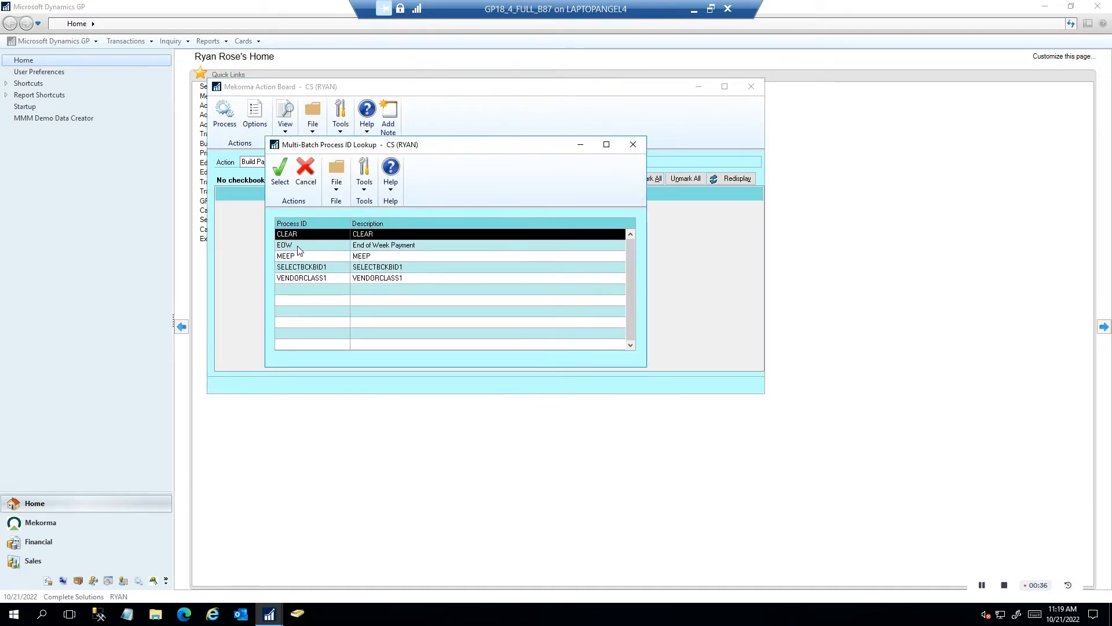
pyautogui.doubleClick(299, 250)
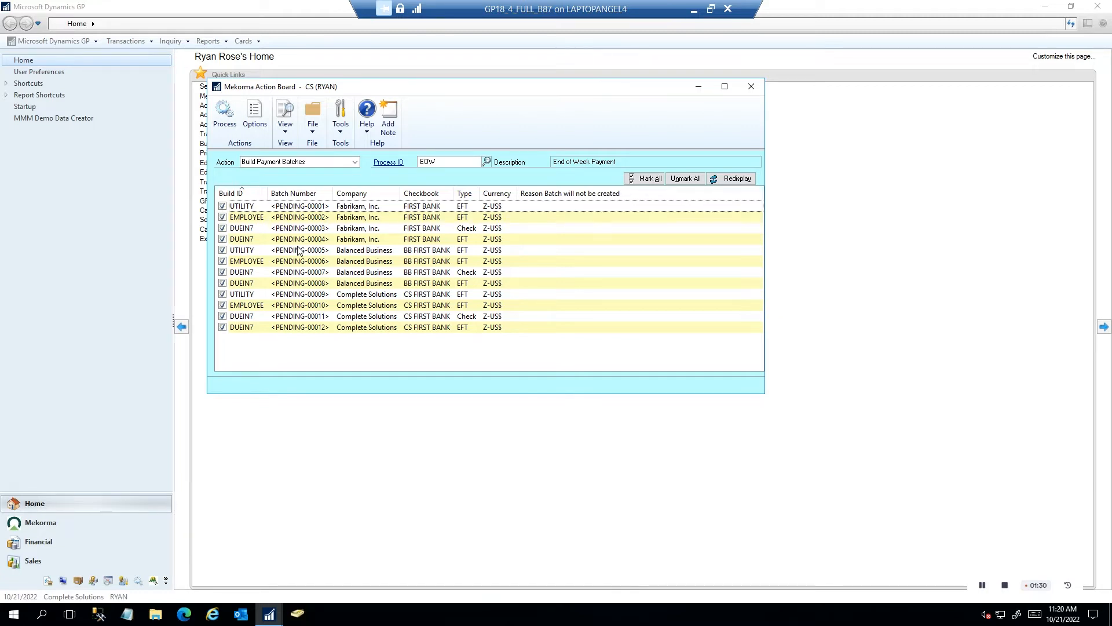
pyautogui.click(230, 119)
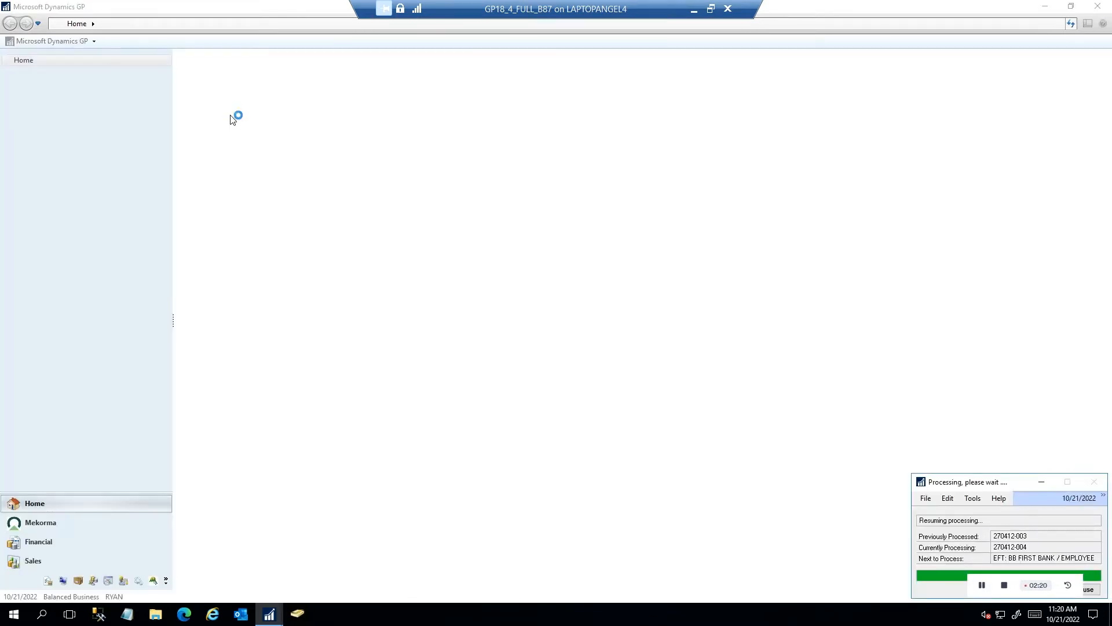
# Let the batch build finish for Balanced Business and Complete Solutions until the report prompt appears
pyautogui.click(230, 115)
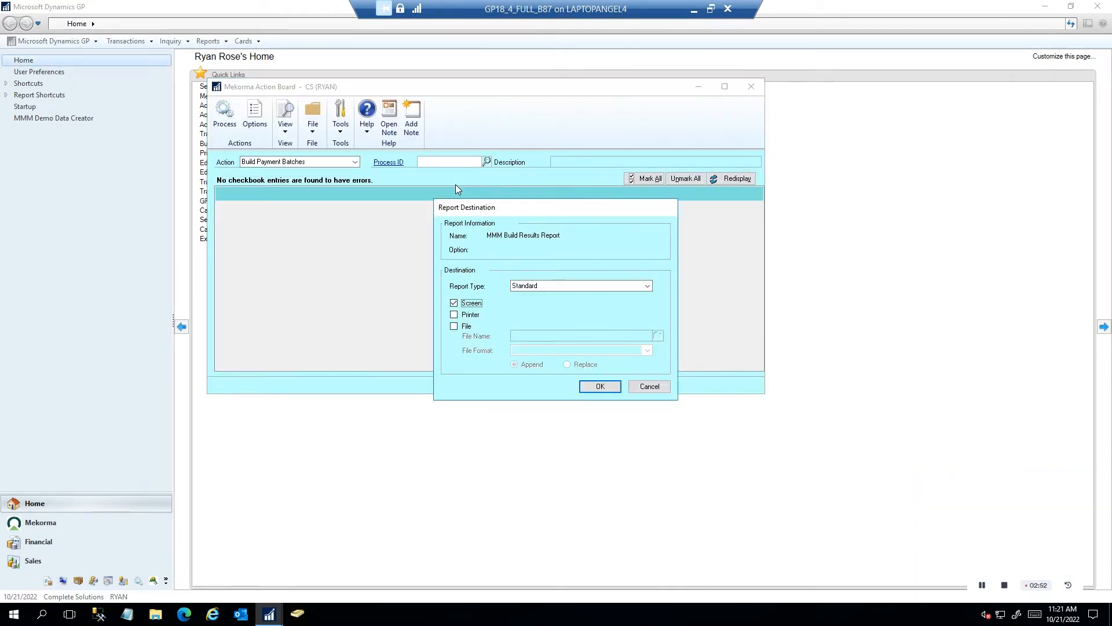
# Send the MMM Build Results Report to screen, review the three companies' batches, then close it
pyautogui.click(599, 387)
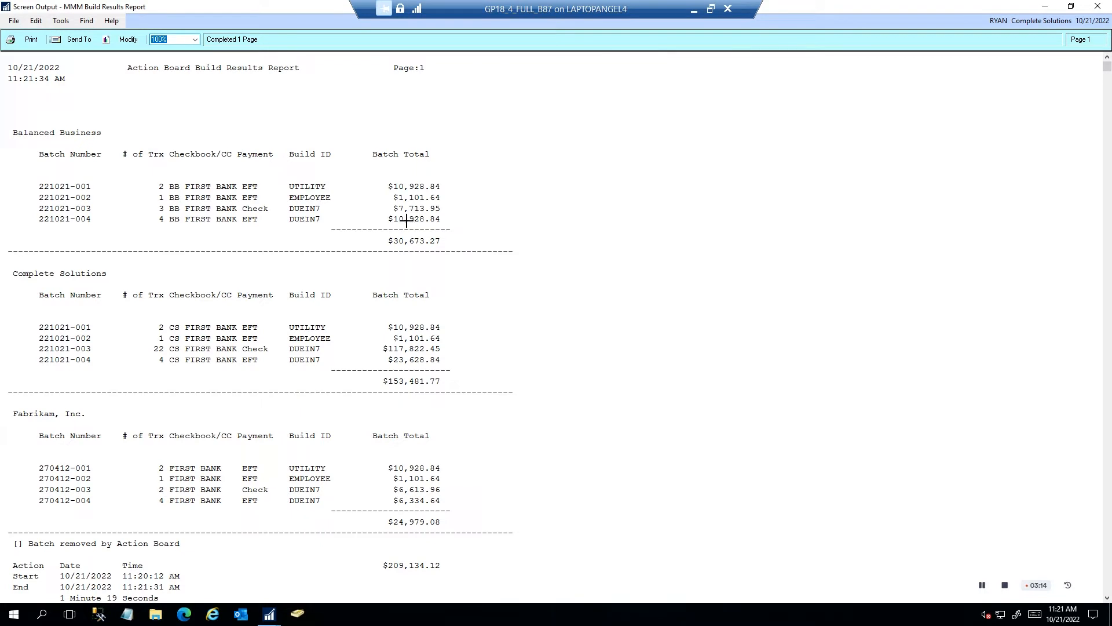
pyautogui.click(1097, 6)
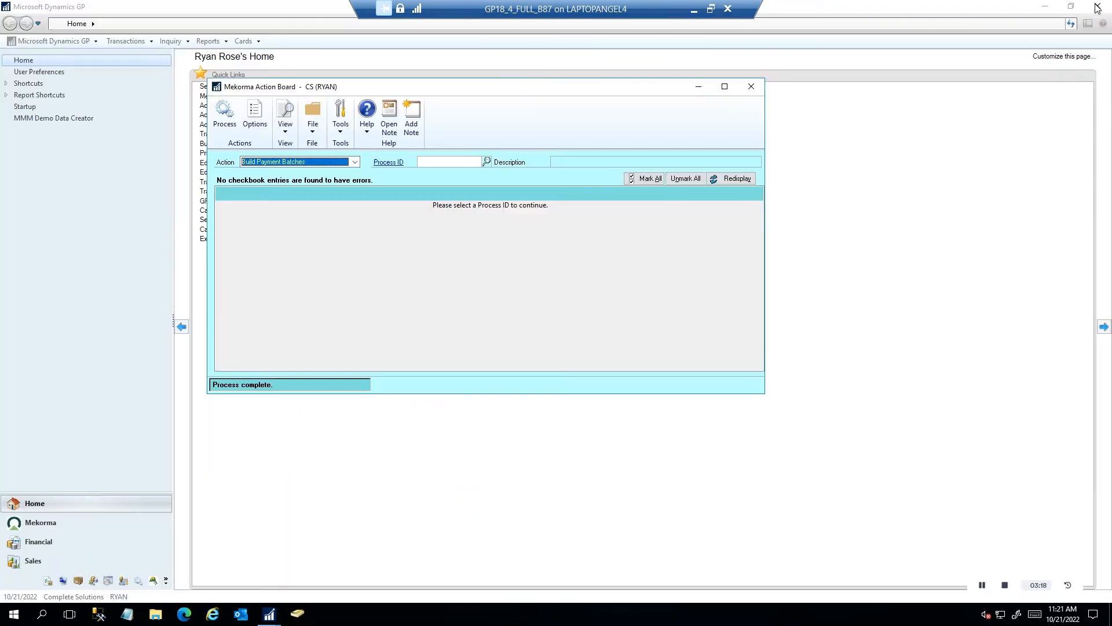
# Switch the Action Board action to Request Batch Approval and mark all four Complete Solutions batches
pyautogui.click(356, 163)
pyautogui.click(317, 180)
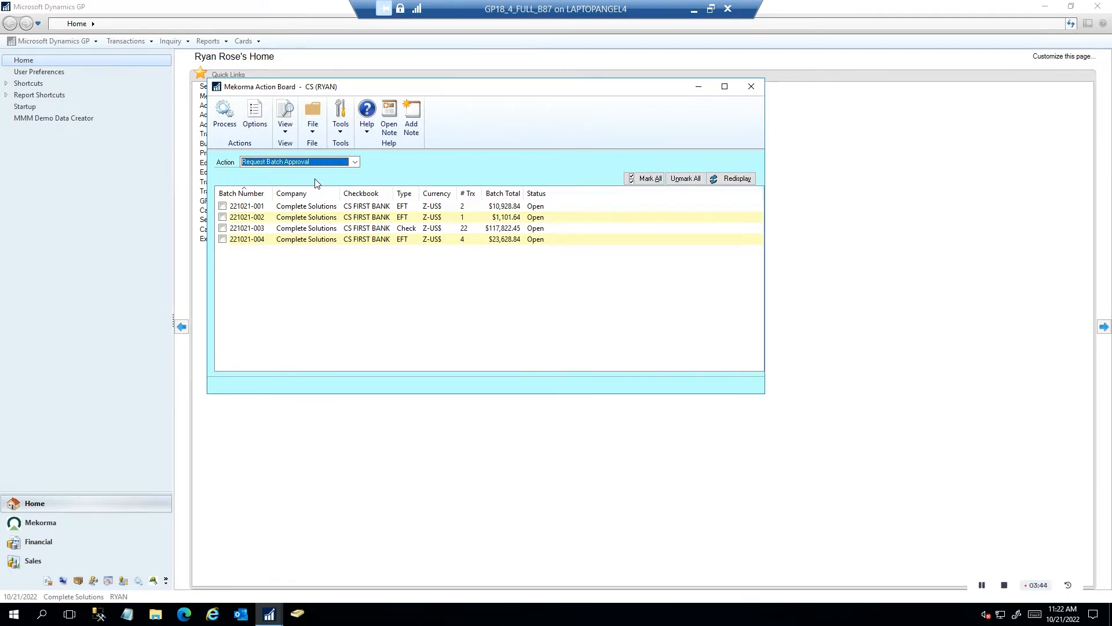
pyautogui.click(656, 181)
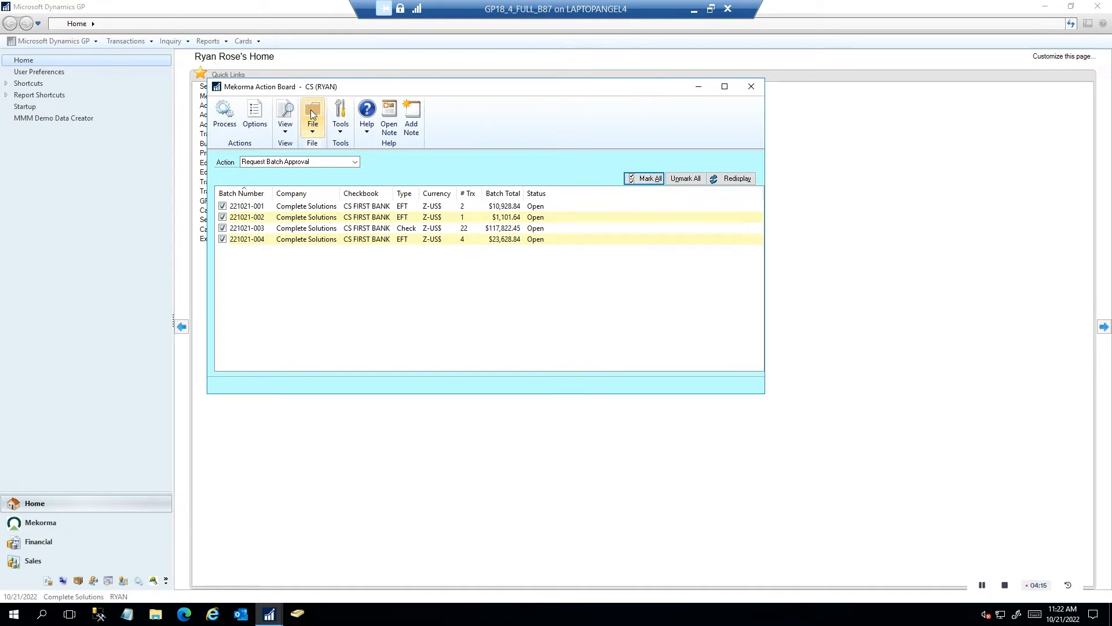
# Submit the marked batches for approval, signing in to Exchange with the account password
pyautogui.click(226, 116)
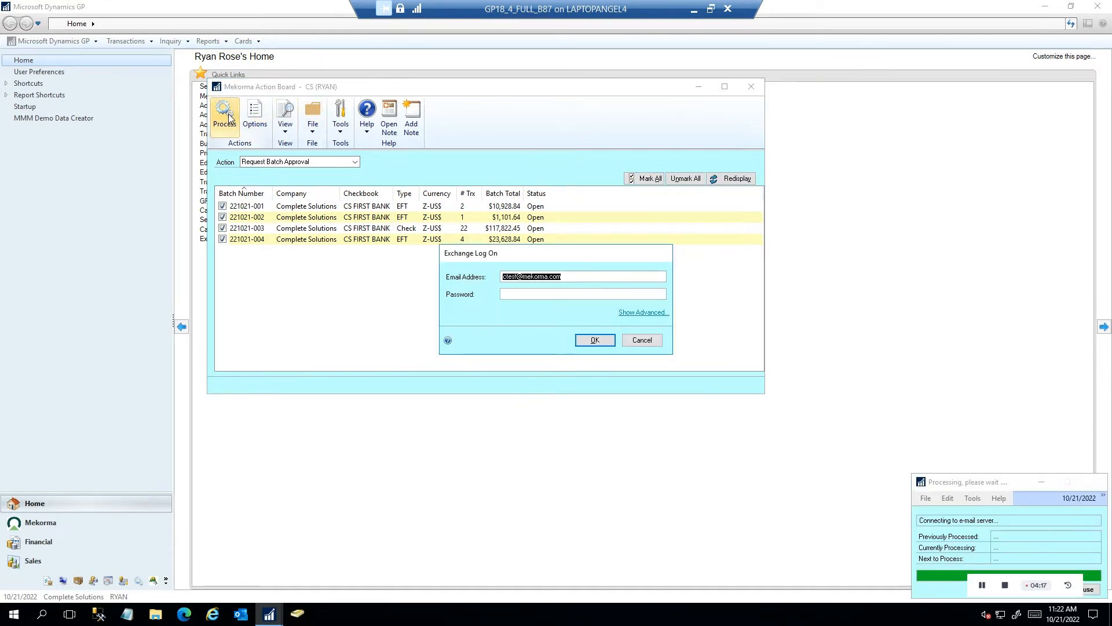
pyautogui.press('Tab')
pyautogui.write('p*******')
pyautogui.press('Return')
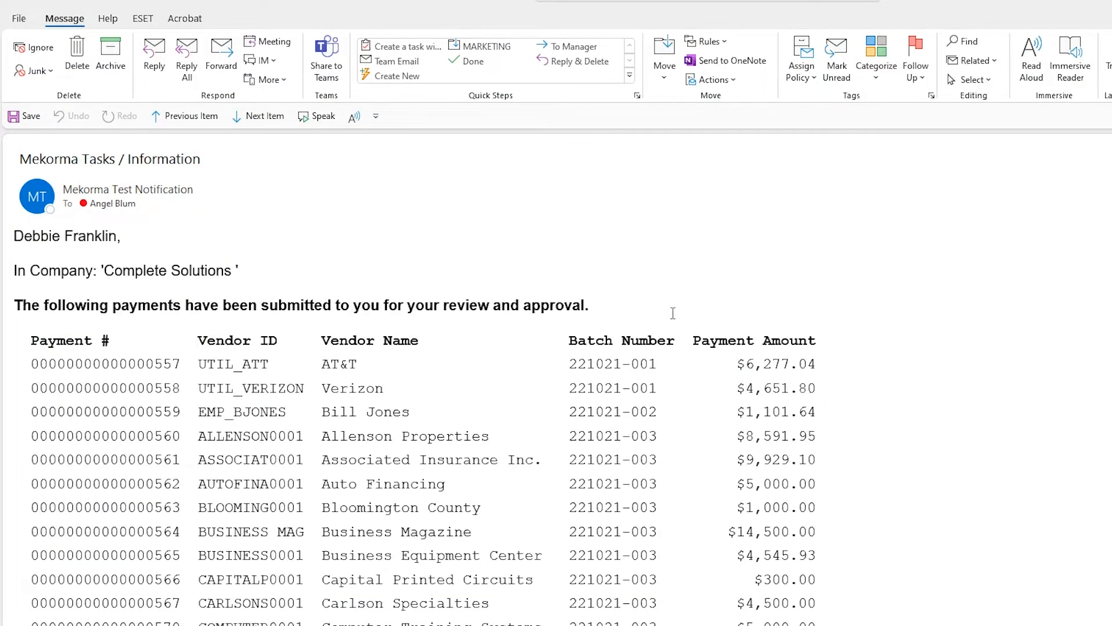
# Read through the Mekorma approval email, then move Outlook aside to reveal Dynamics GP
pyautogui.scroll(-3, 588, 329)
pyautogui.scroll(3, 589, 328)
pyautogui.scroll(-3, 537, 354)
pyautogui.scroll(-9, 537, 354)
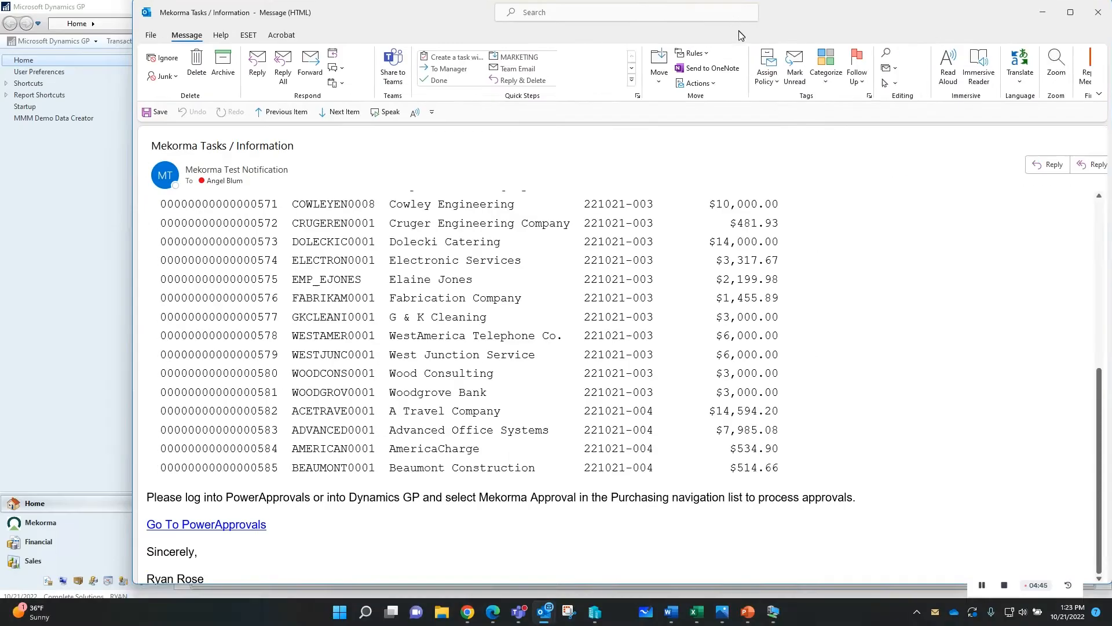
pyautogui.moveTo(742, 36); pyautogui.dragTo(1111, 168)
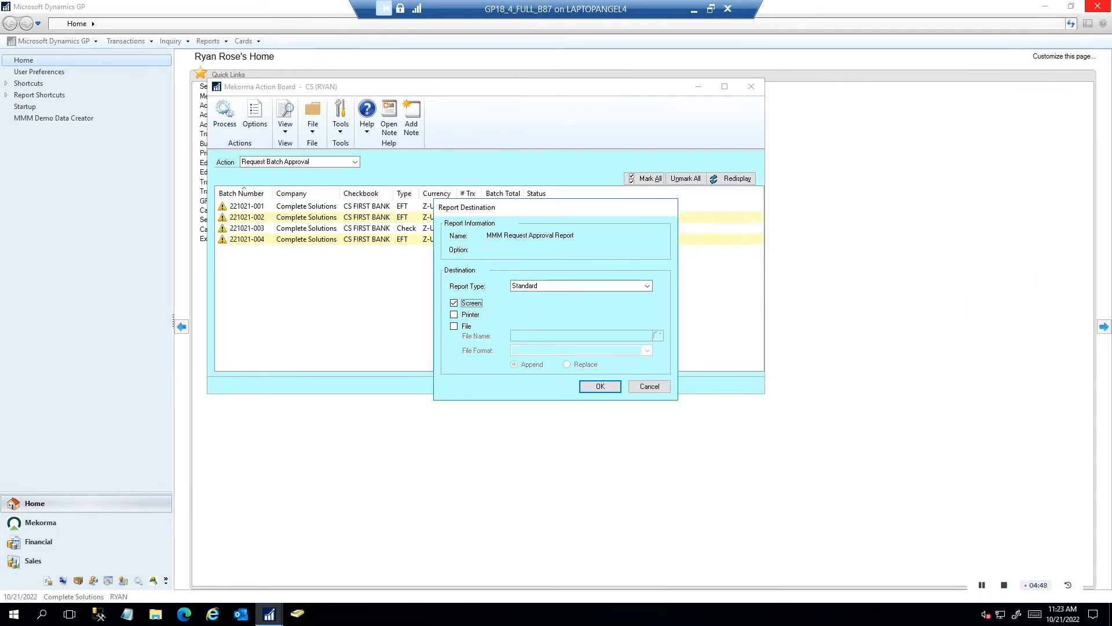
# Cancel the approval report, close the Action Board, and log in as user DEBBIE
pyautogui.click(643, 389)
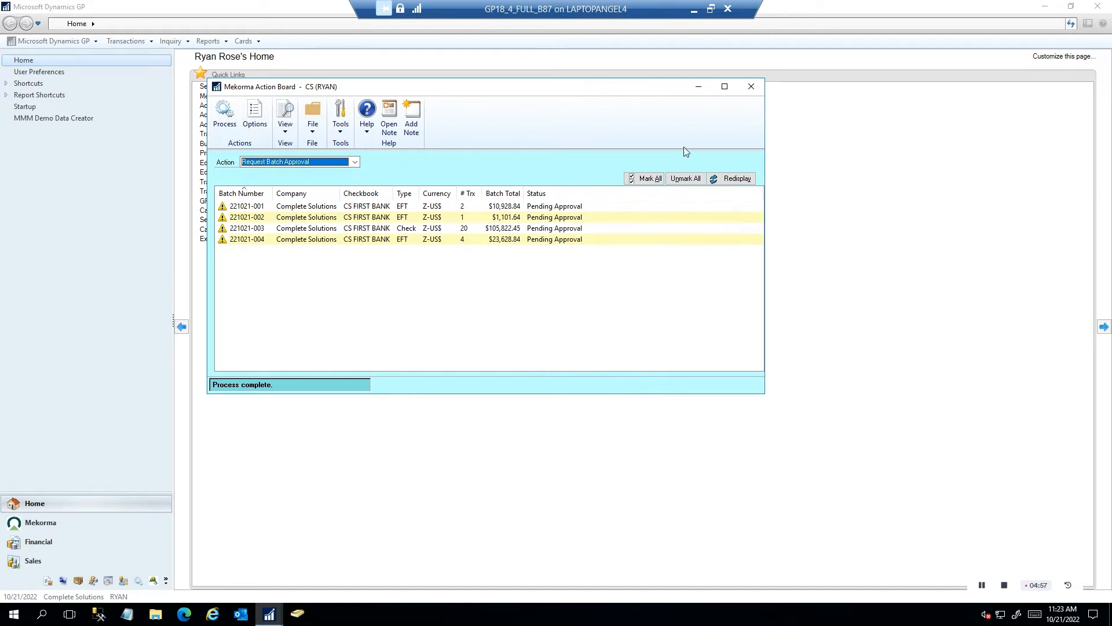
pyautogui.click(752, 87)
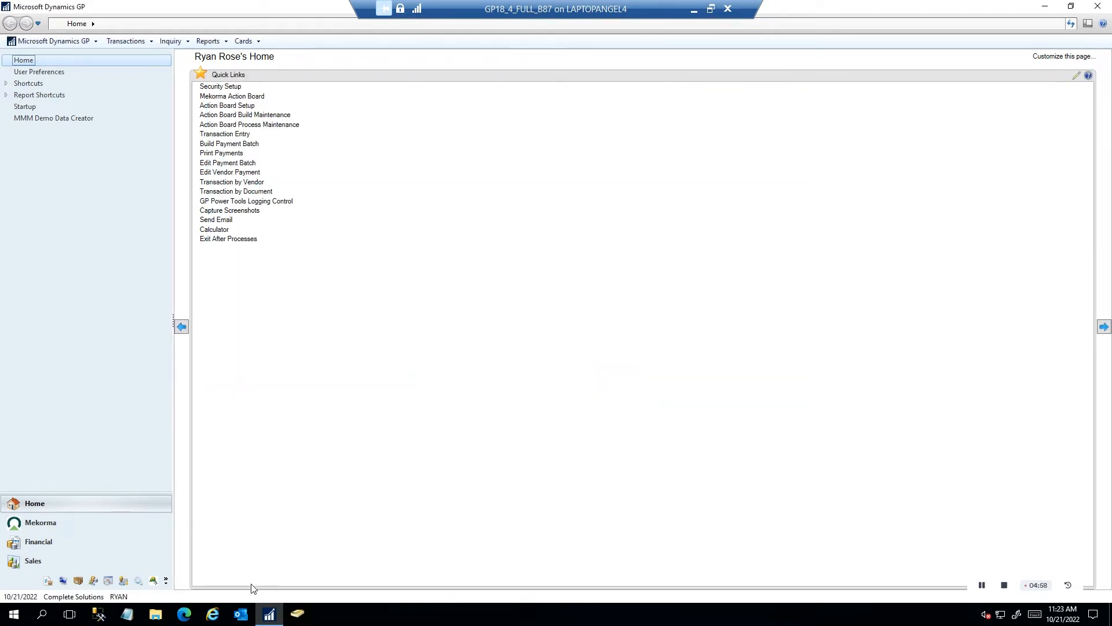
pyautogui.click(119, 598)
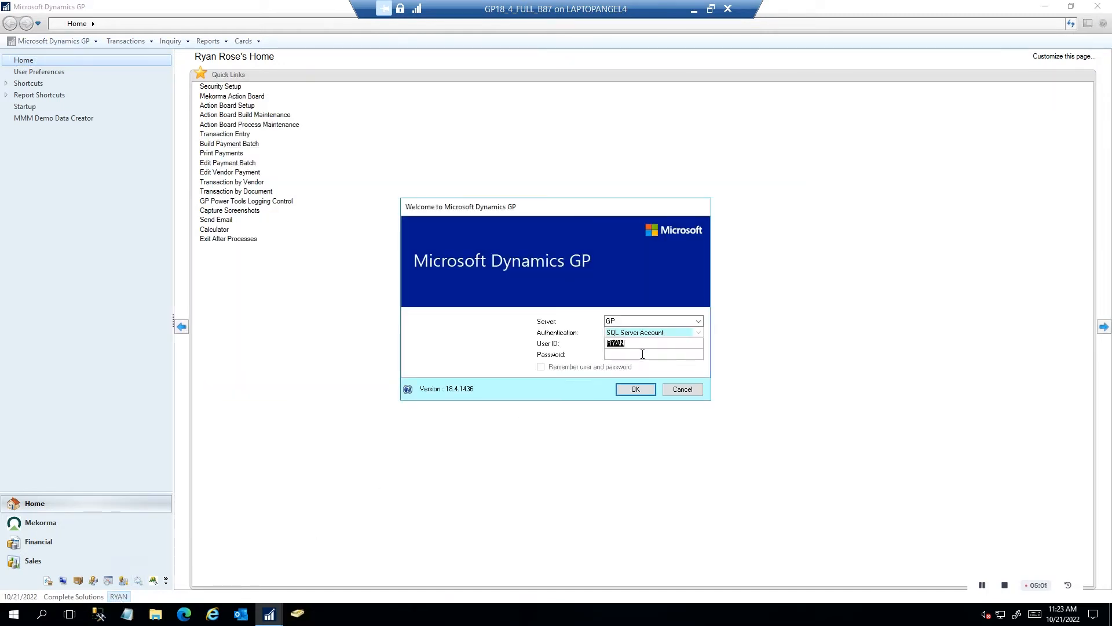
pyautogui.write('Debbies')
pyautogui.press('BackSpace')
pyautogui.press('BackSpace')
pyautogui.press('BackSpace')
pyautogui.press('BackSpace')
pyautogui.press('BackSpace')
pyautogui.press('BackSpace')
pyautogui.press('BackSpace')
pyautogui.write('DEBBIE')
pyautogui.press('Tab')
pyautogui.write('p')
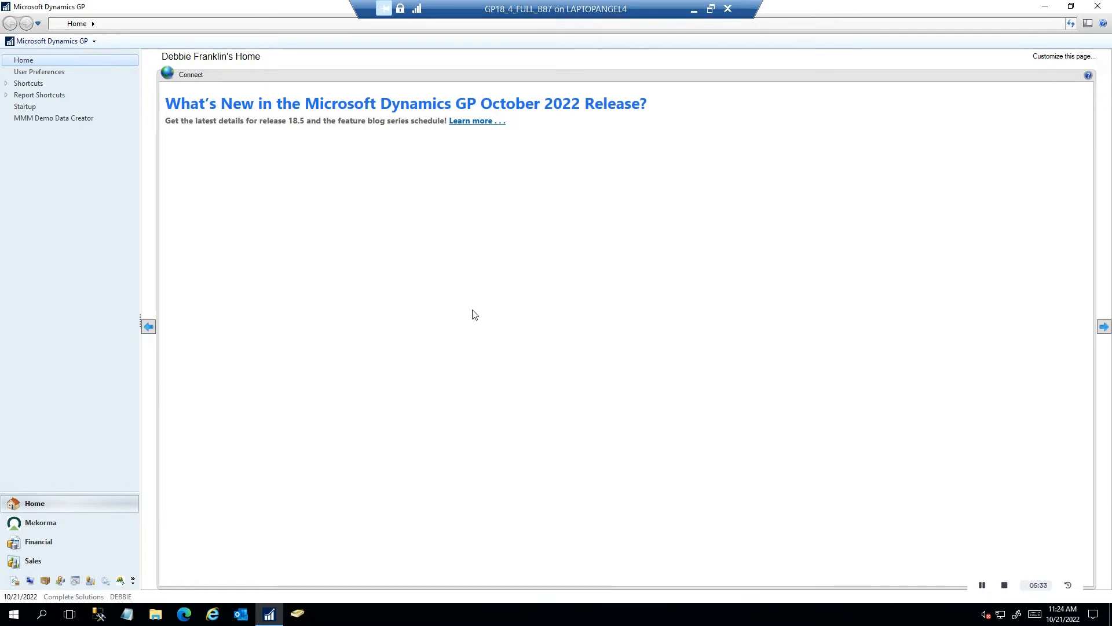
# Open Mekorma Approval, drill into batch 221021-001 and zoom into the first AT&T voucher
pyautogui.click(58, 525)
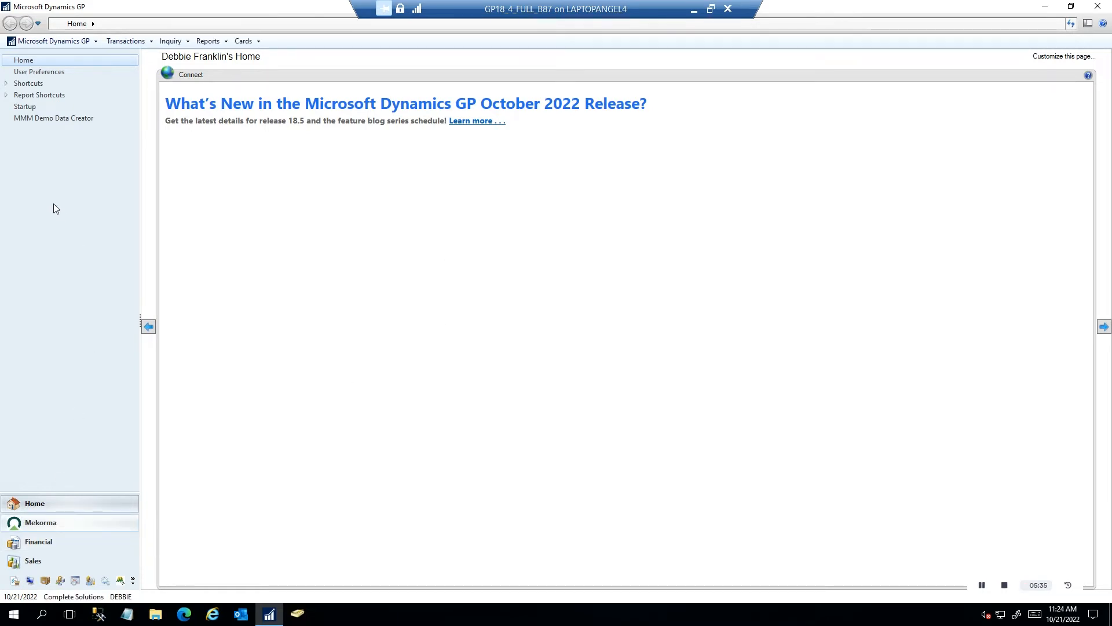
pyautogui.click(54, 85)
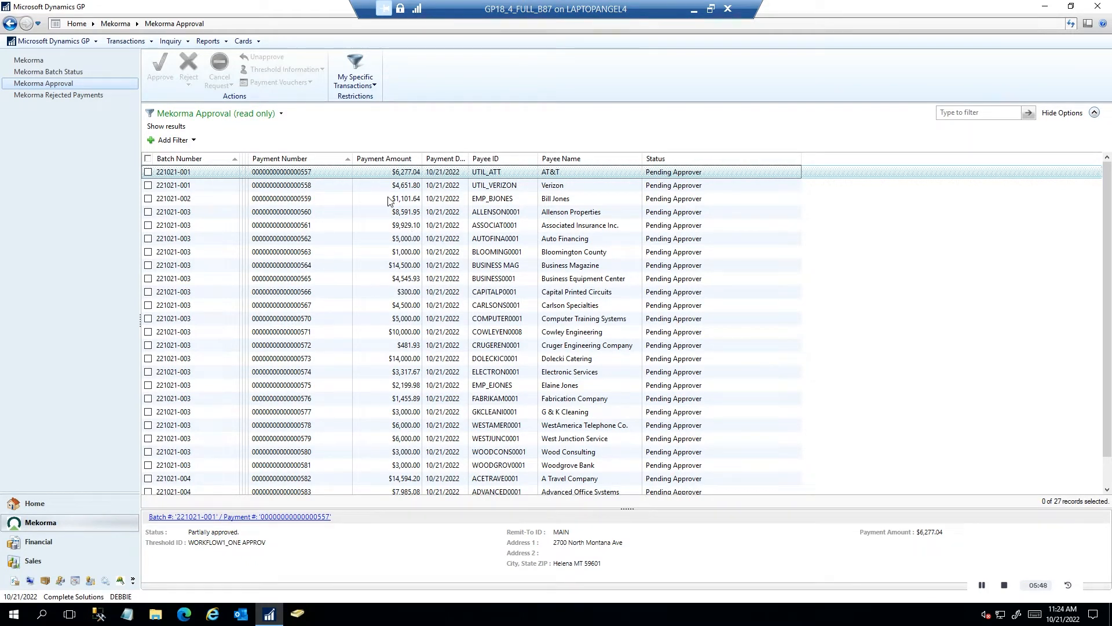
pyautogui.click(149, 172)
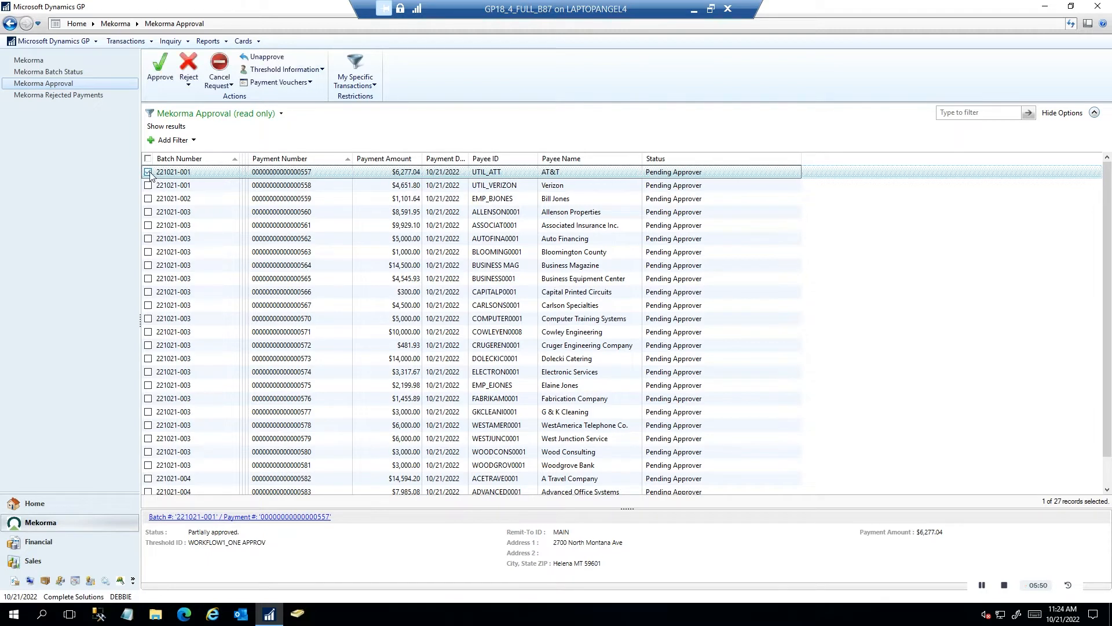
pyautogui.click(295, 83)
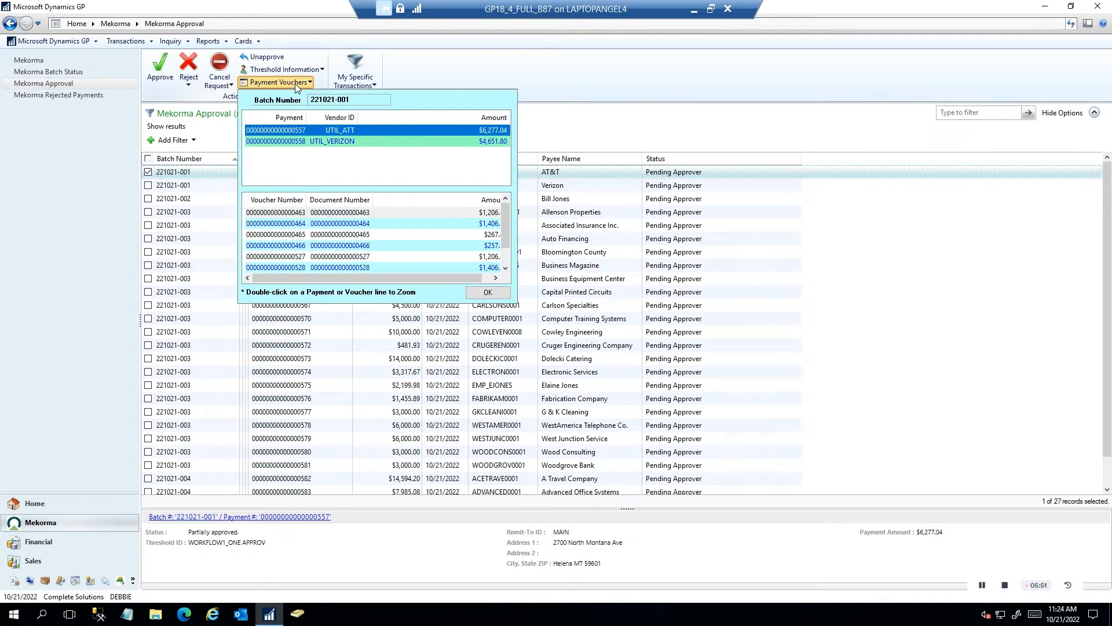
pyautogui.doubleClick(299, 131)
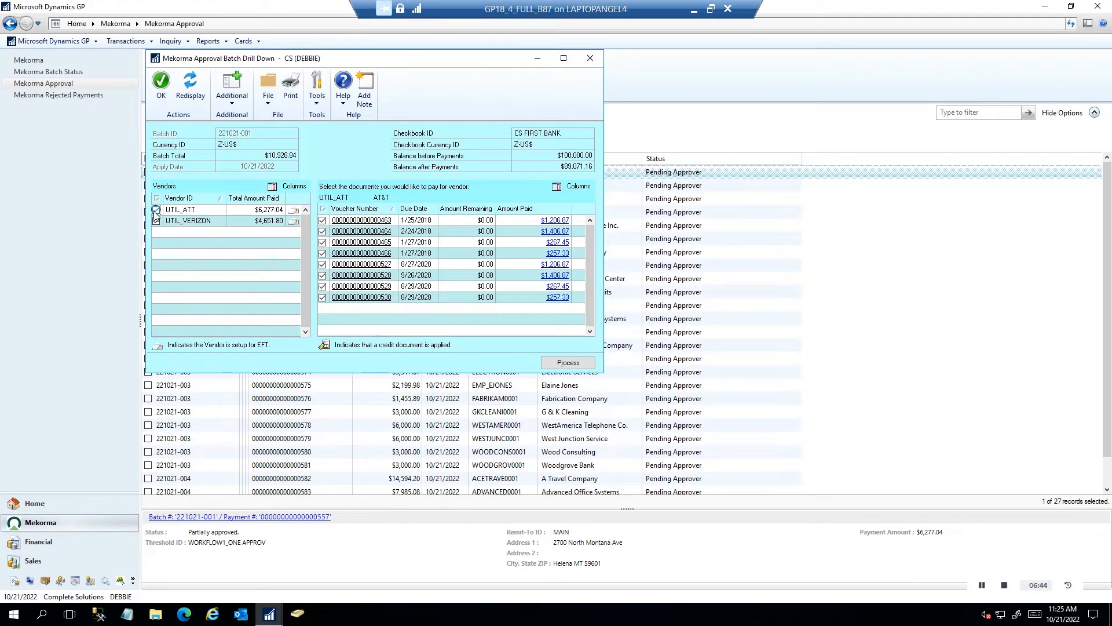
pyautogui.click(376, 223)
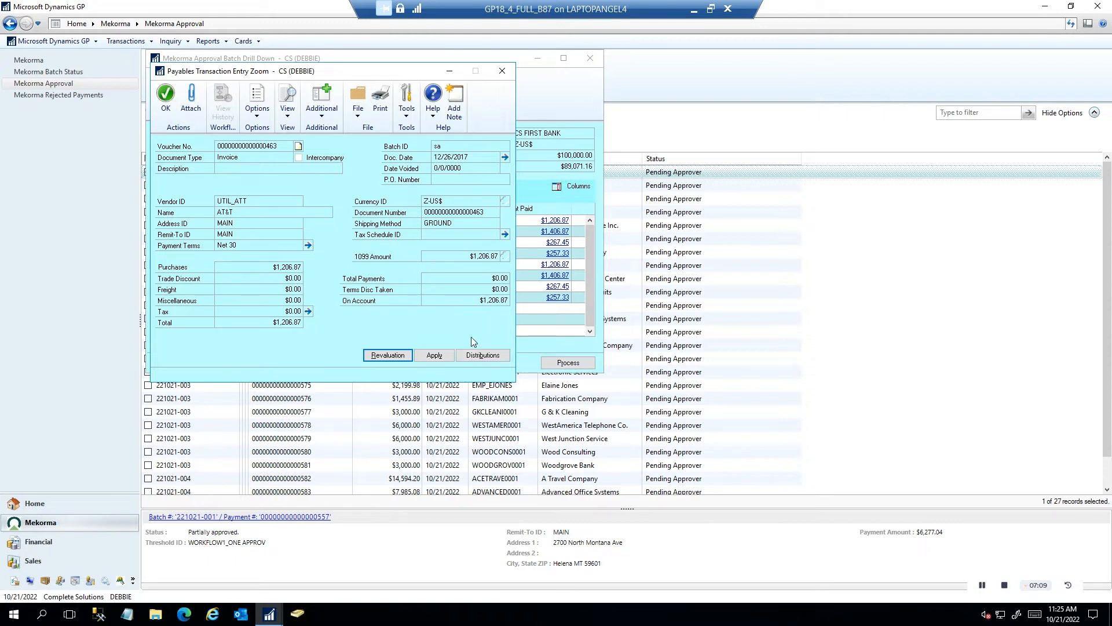
# Close voucher 463's details and unmark UTIL_ATT to reject its payments
pyautogui.click(504, 71)
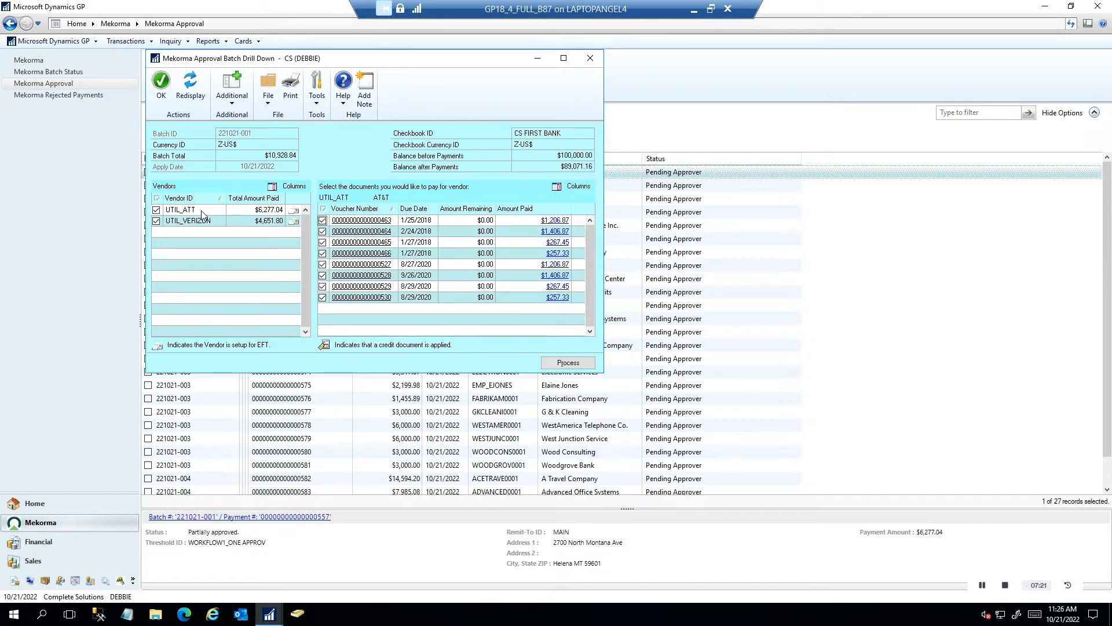
pyautogui.click(156, 211)
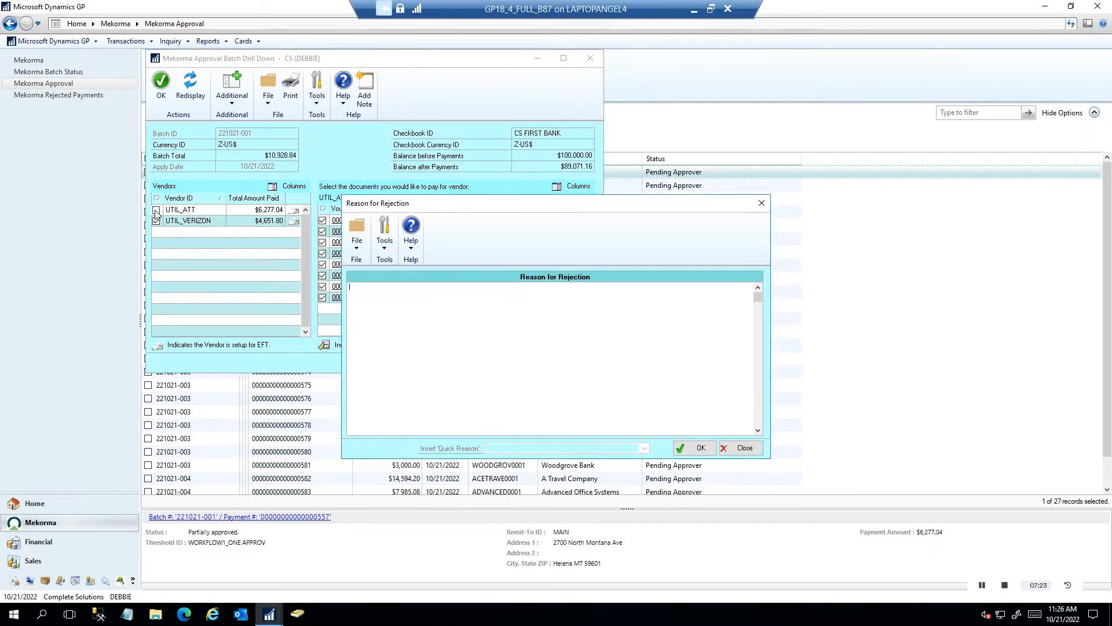
# Give the UTIL_ATT rejection the reason 'Hold for next week' and save the batch changes
pyautogui.write('Hold for ne')
pyautogui.write('e')
pyautogui.write('xt wee')
pyautogui.click(709, 451)
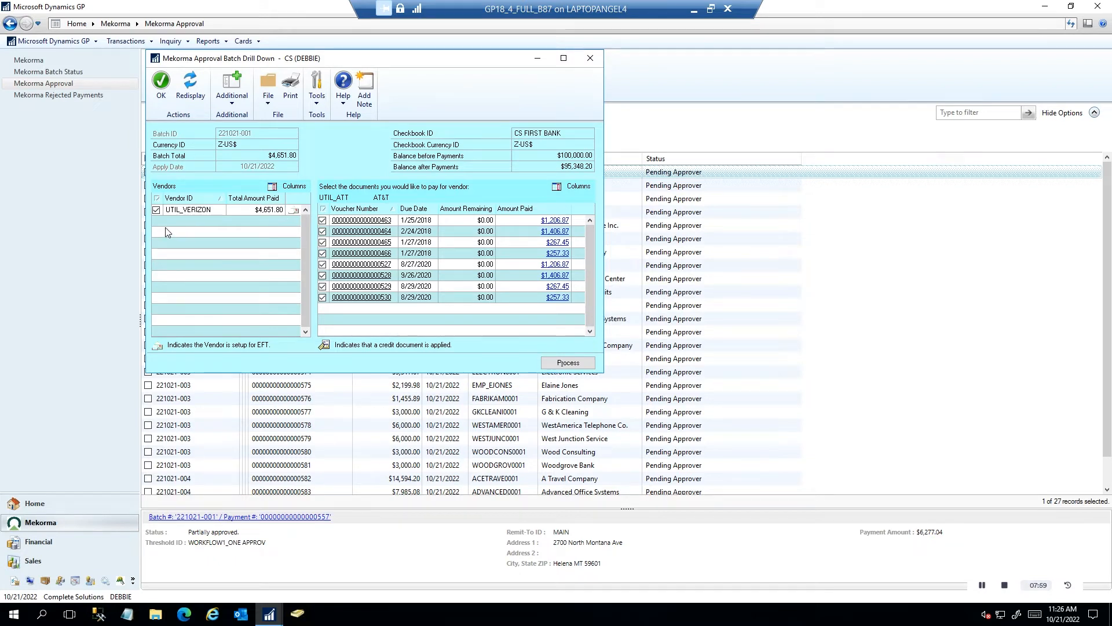
pyautogui.click(162, 86)
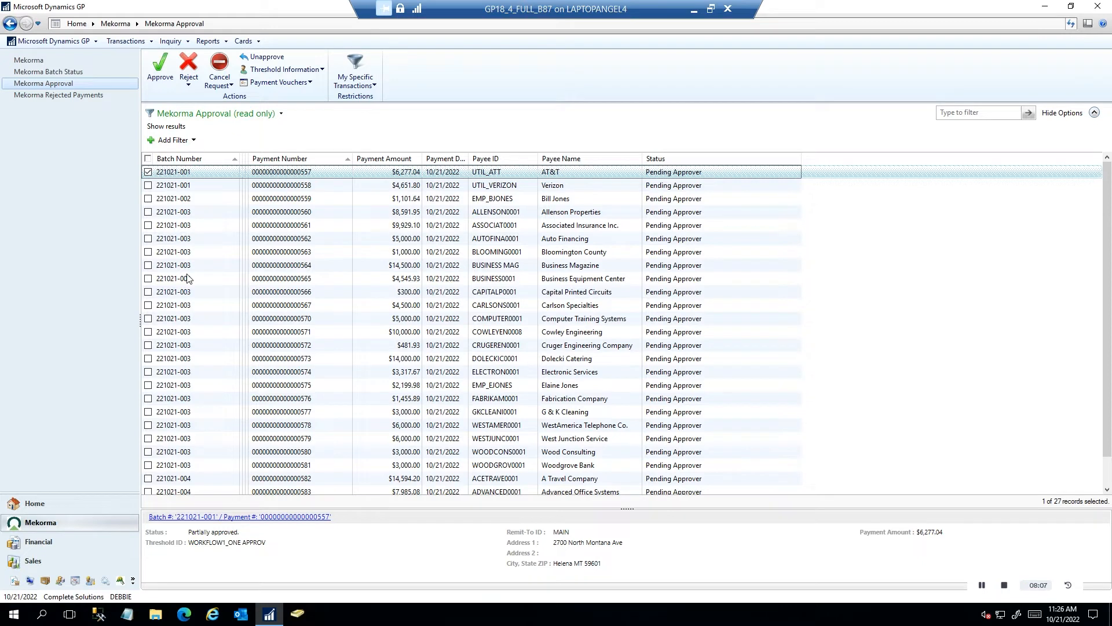
# Leave the My Specific Transactions filter unchanged and mark all 27 pending payments
pyautogui.click(371, 90)
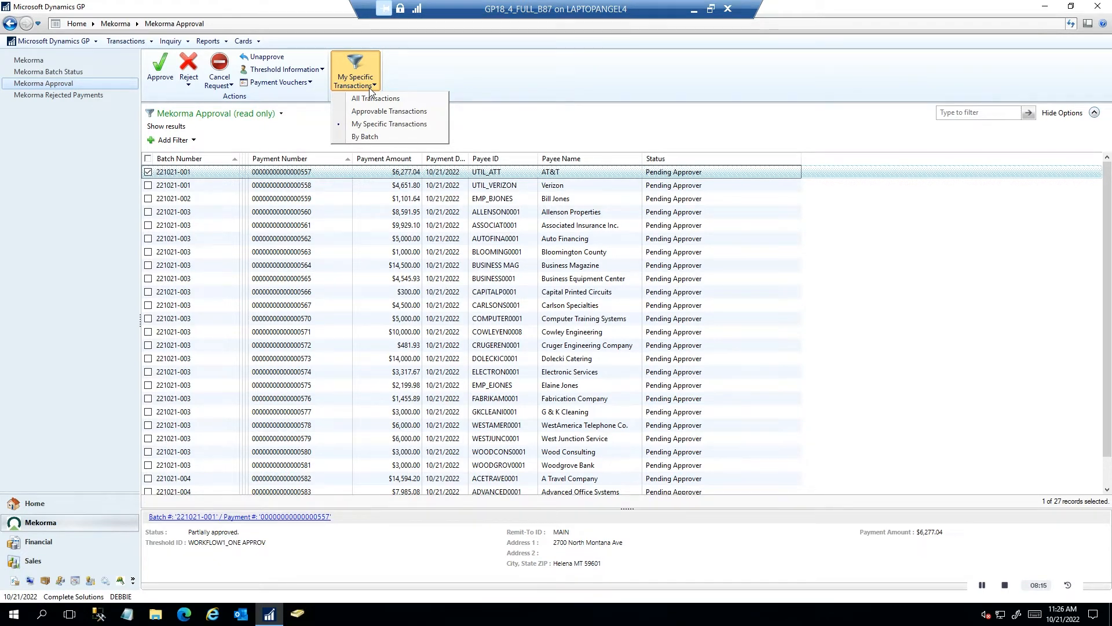
pyautogui.click(441, 86)
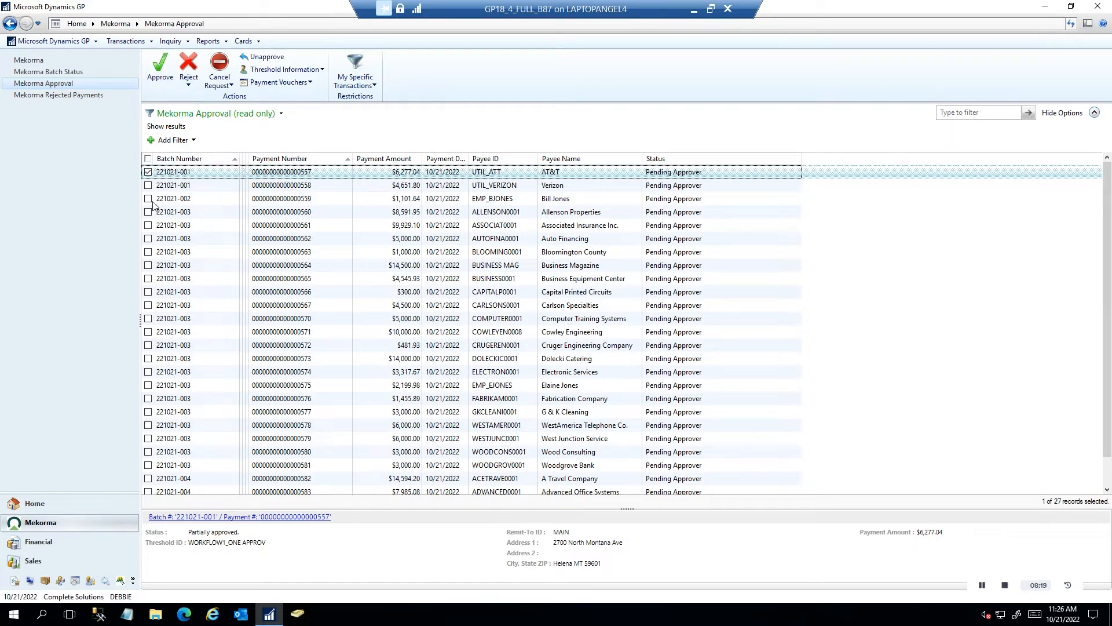
pyautogui.click(148, 159)
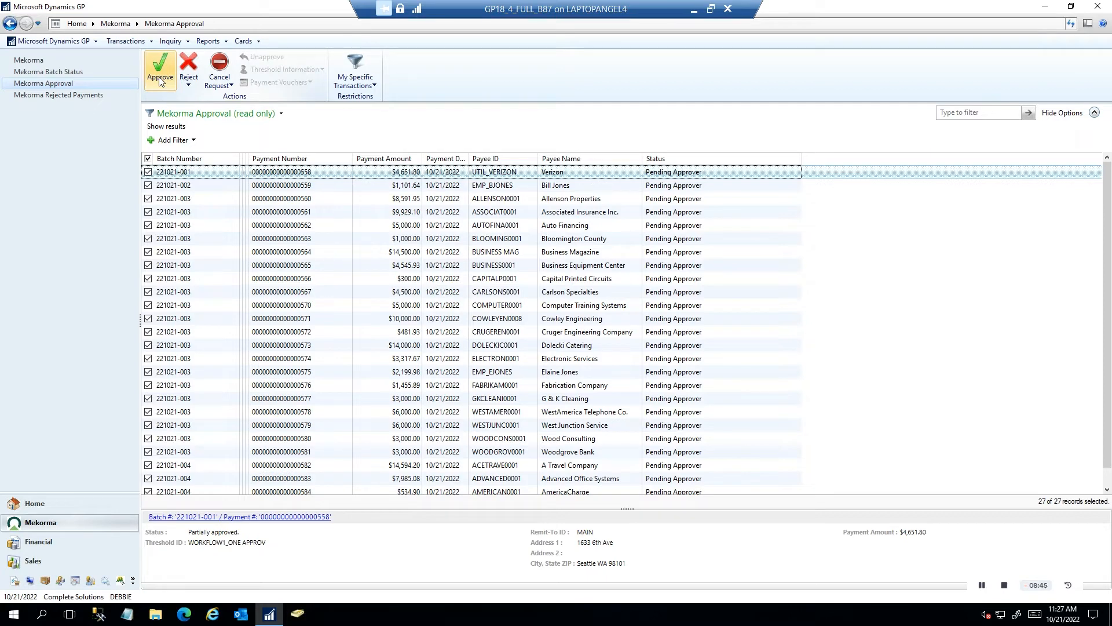
pyautogui.moveTo(1111, 116); pyautogui.dragTo(835, 55)
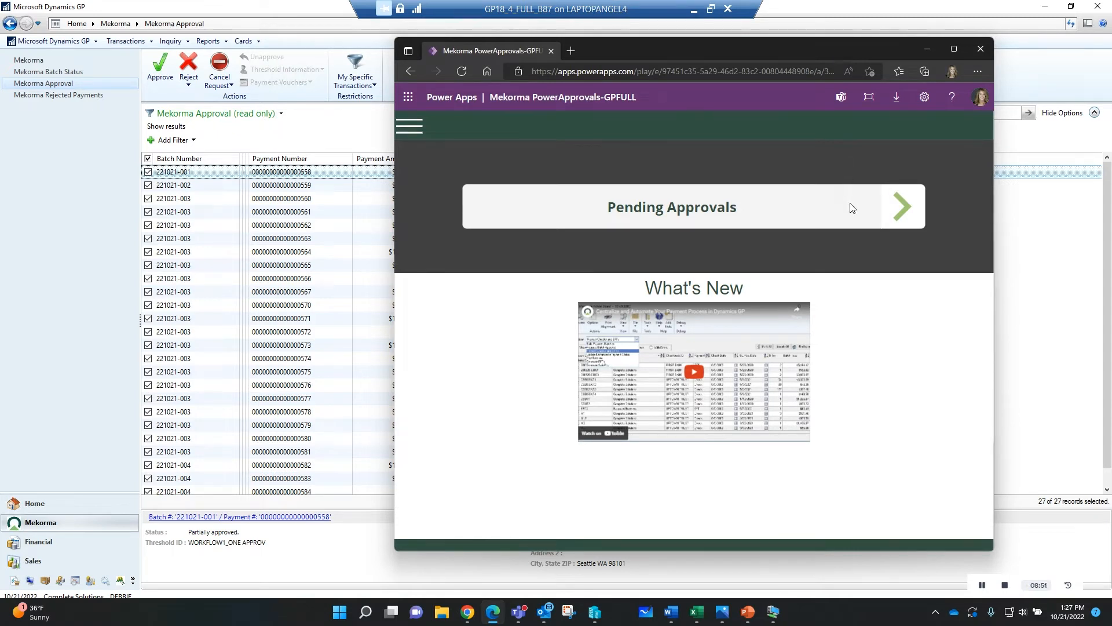
pyautogui.click(899, 218)
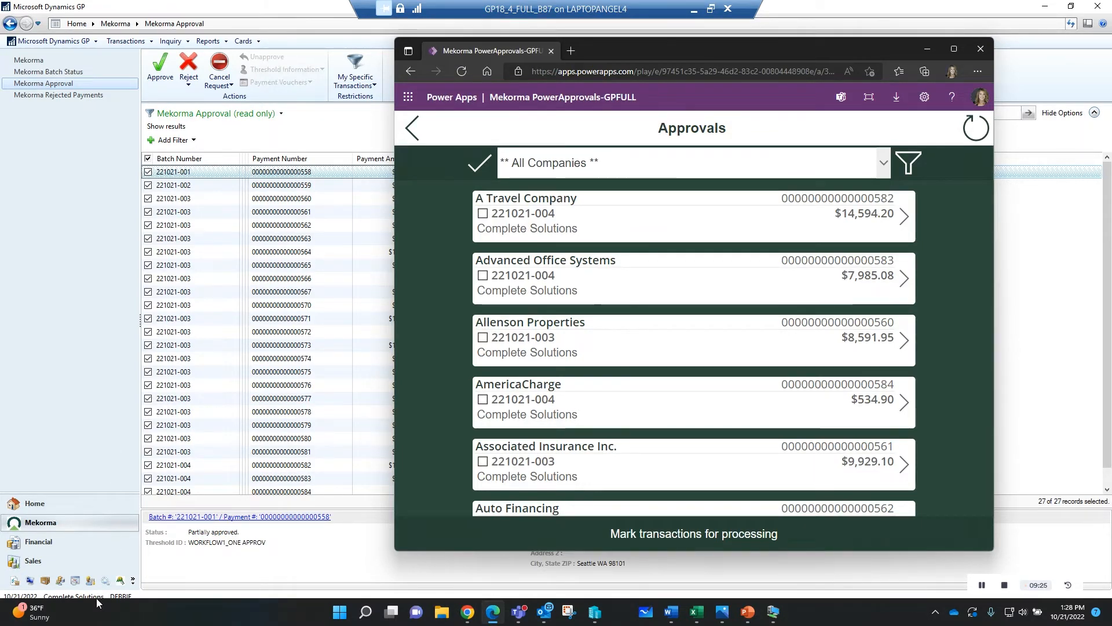
pyautogui.moveTo(797, 51); pyautogui.dragTo(1111, 71)
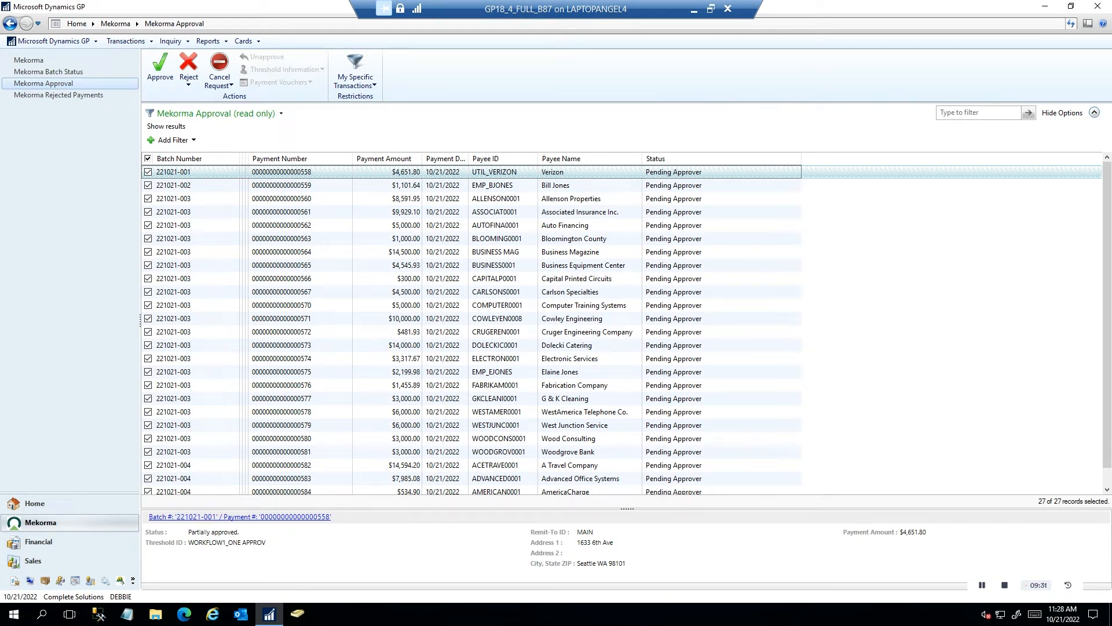
# Approve the 26 marked payments, then sign in as another user to Complete Solutions
pyautogui.click(161, 70)
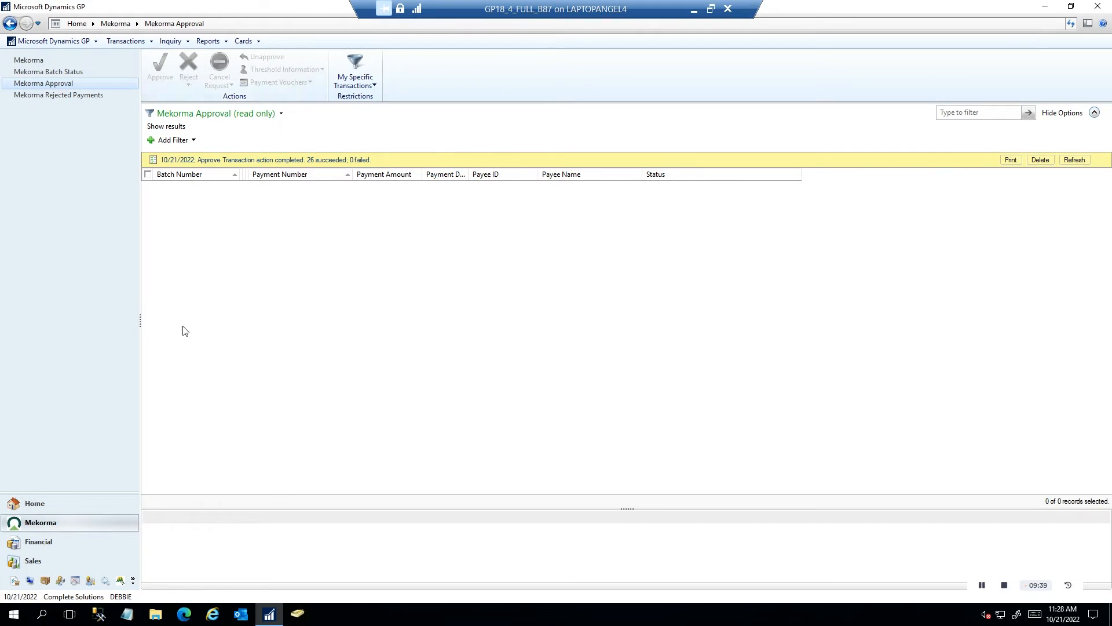
pyautogui.click(122, 598)
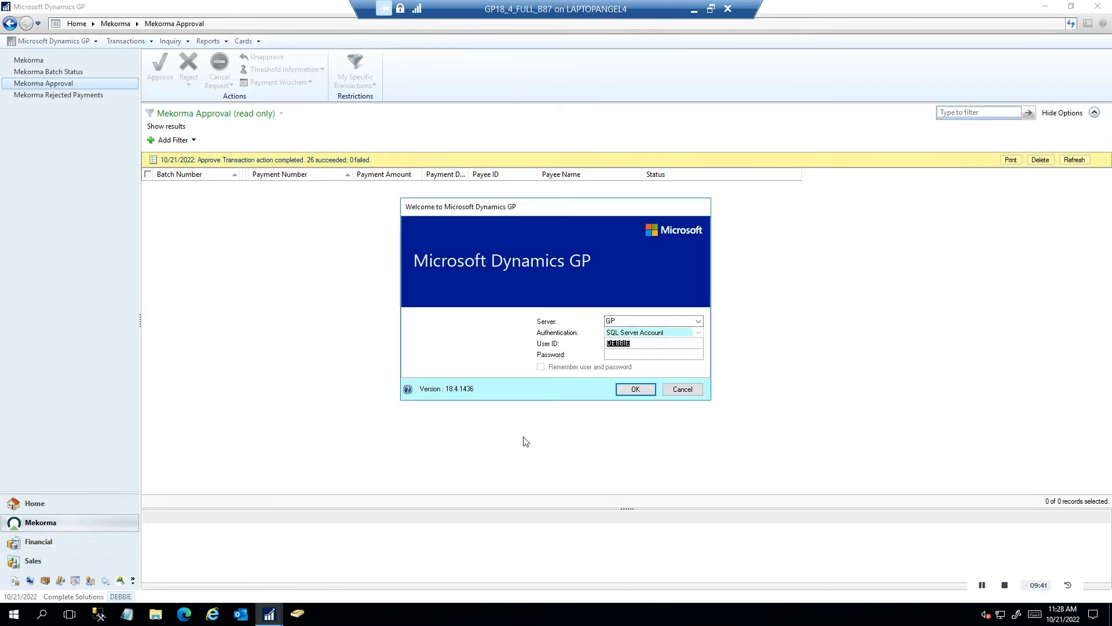
pyautogui.write('Ryan')
pyautogui.press('Tab')
pyautogui.press('Return')
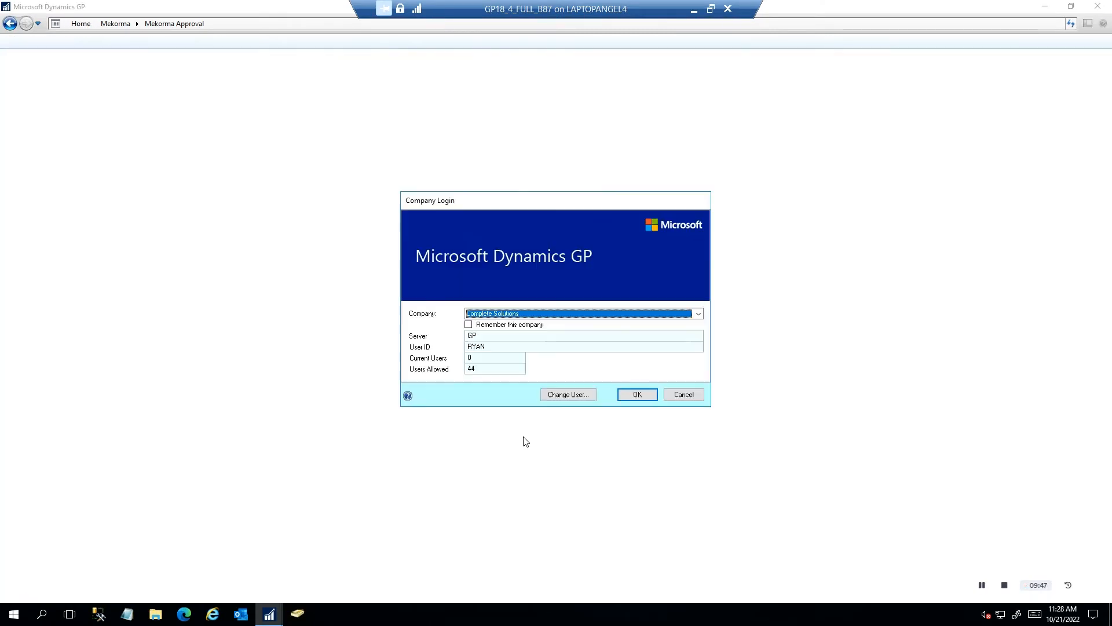
pyautogui.click(643, 395)
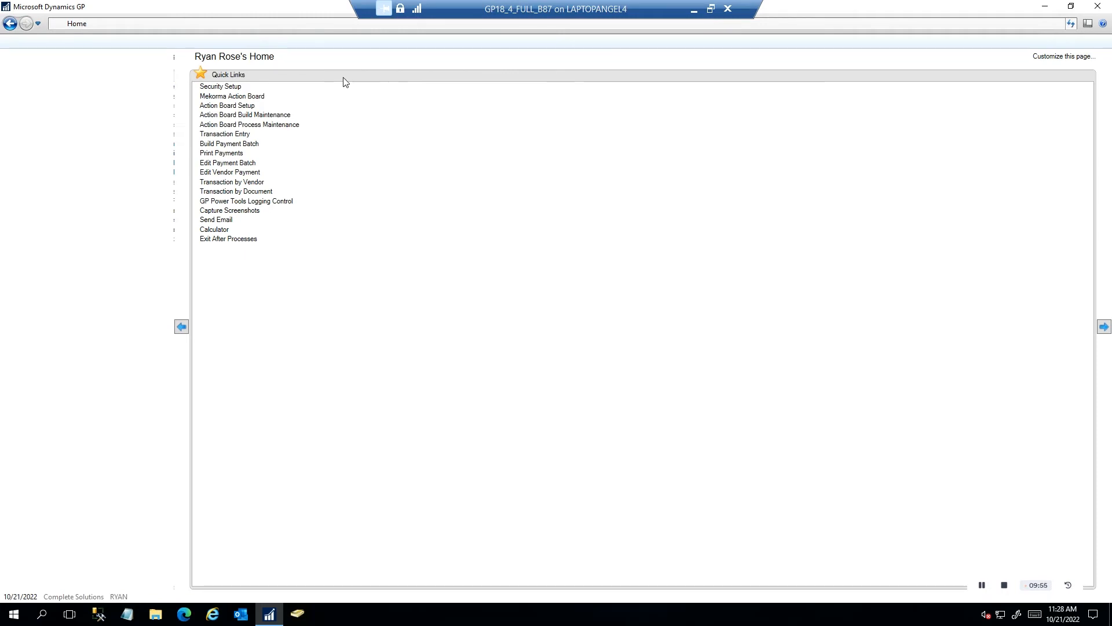
# Open the Mekorma Action Board and set its action to Process Checks and EFTs
pyautogui.click(250, 98)
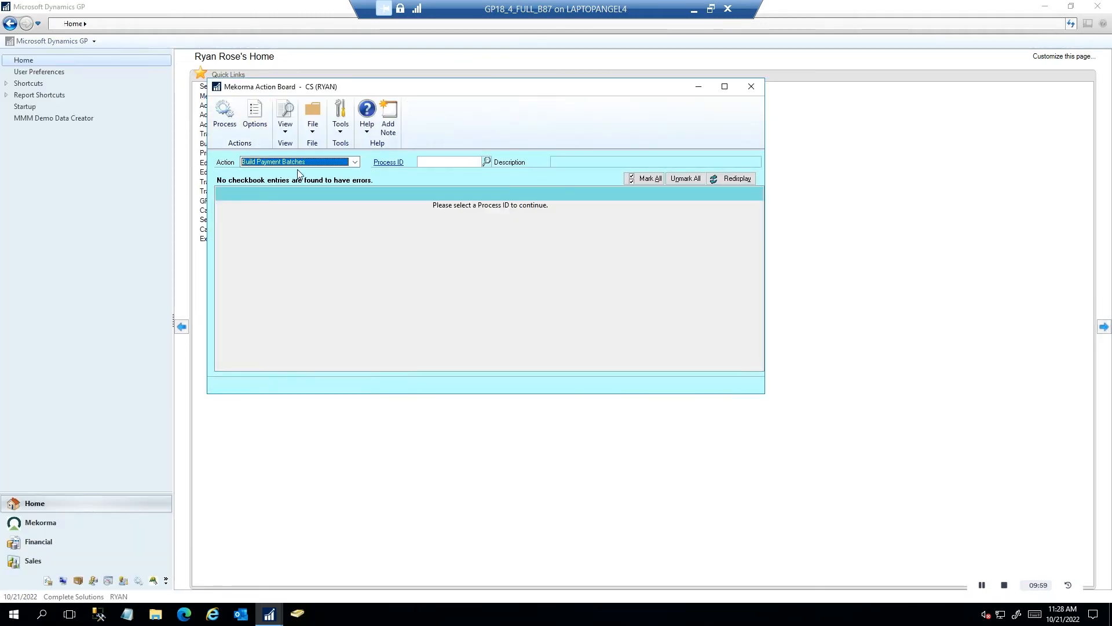
pyautogui.click(355, 162)
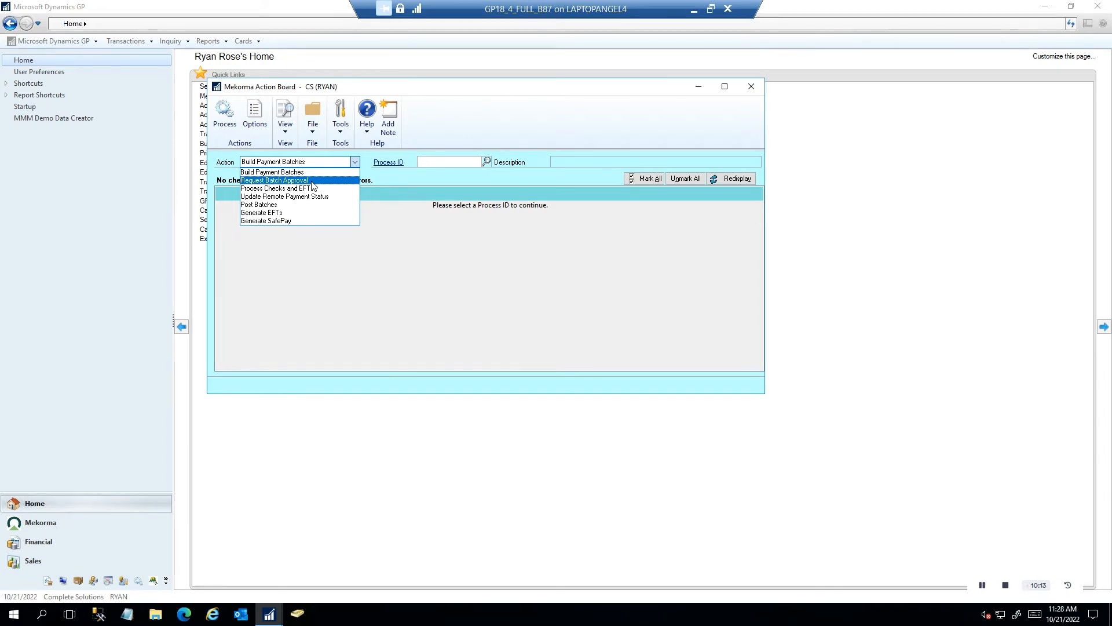
pyautogui.click(309, 189)
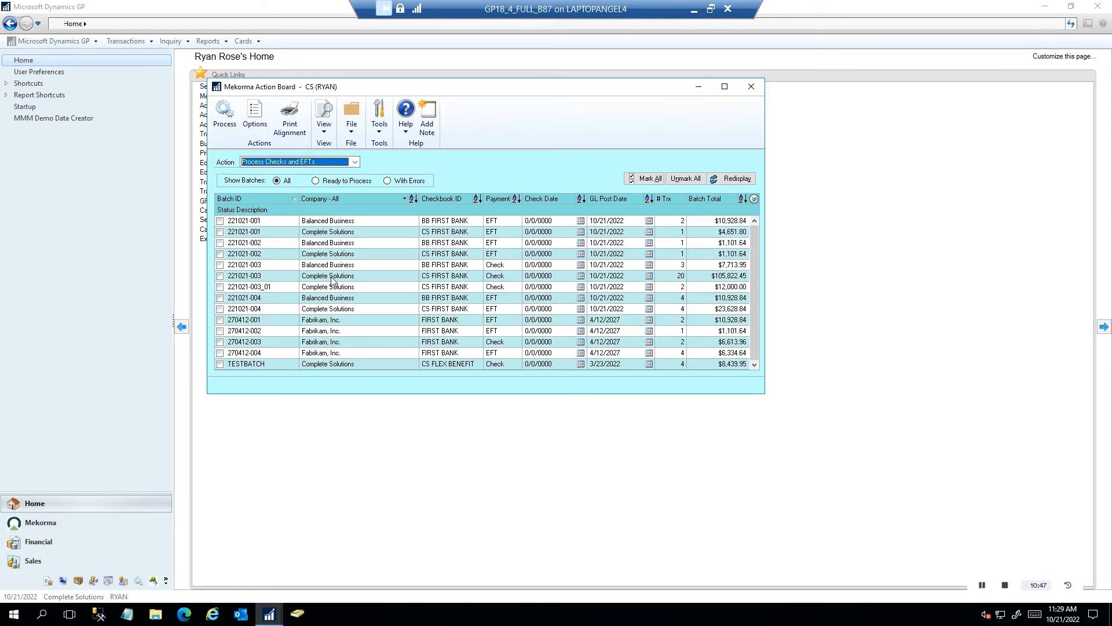
# Process batches 221021-003_01 and 221021-004, skipping the results report
pyautogui.click(219, 287)
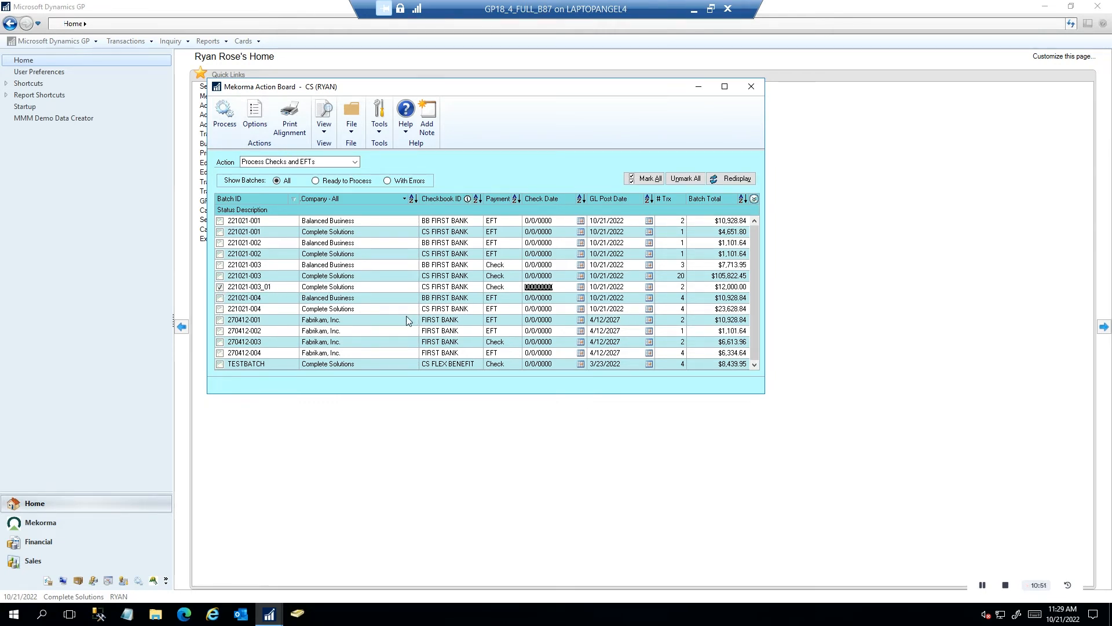
pyautogui.click(220, 309)
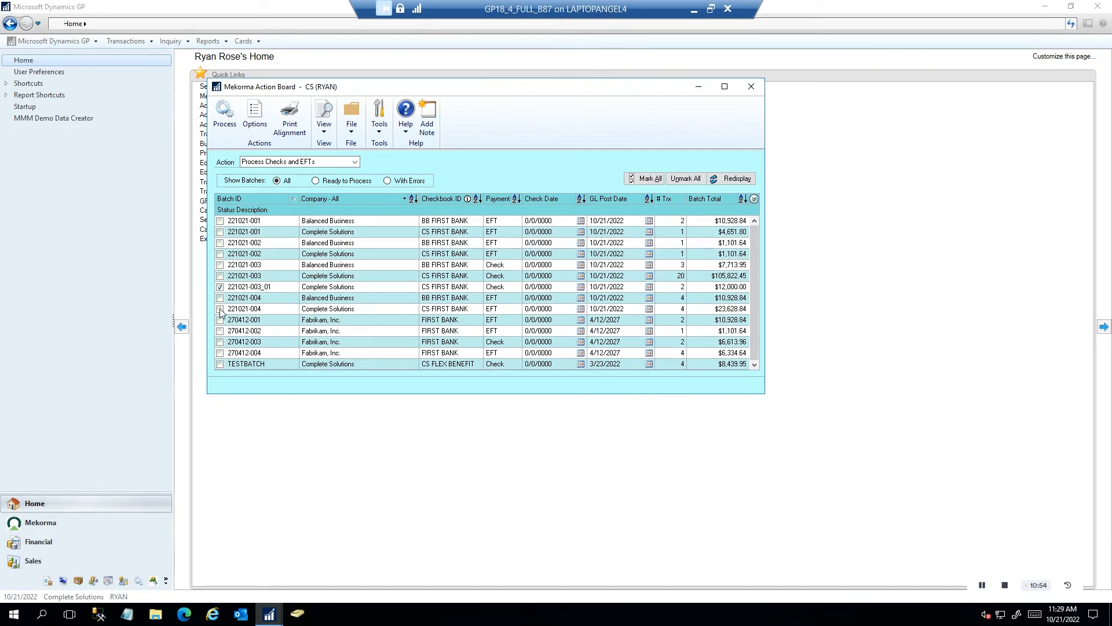
pyautogui.click(226, 124)
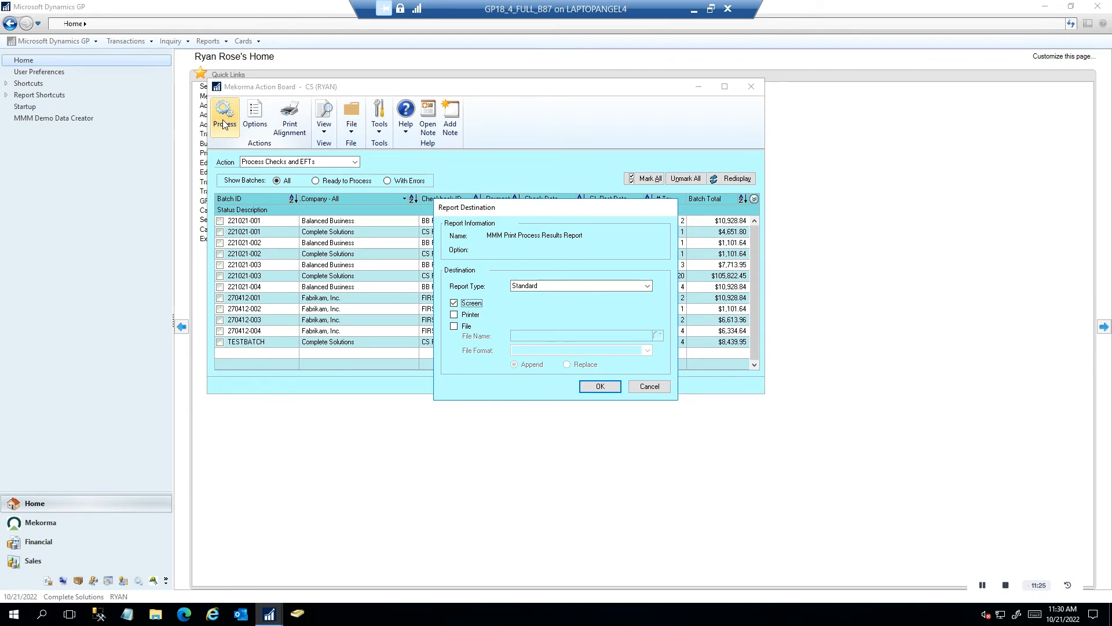
pyautogui.click(650, 386)
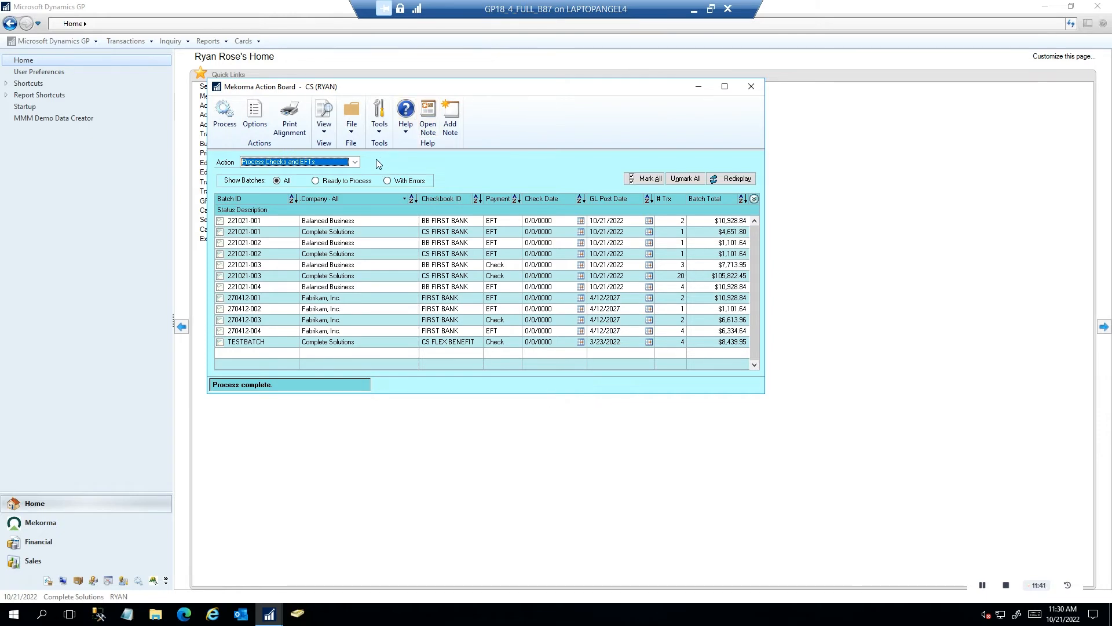
pyautogui.click(355, 161)
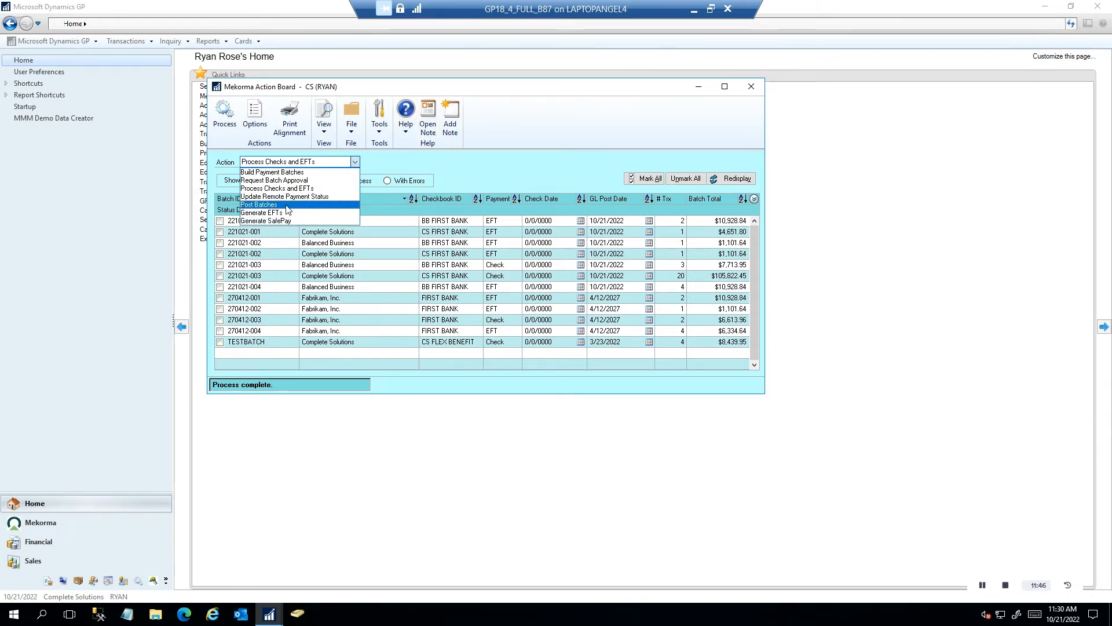
# Post batch 221021-003_01 under Post Batches, skipping the posting results report
pyautogui.click(288, 206)
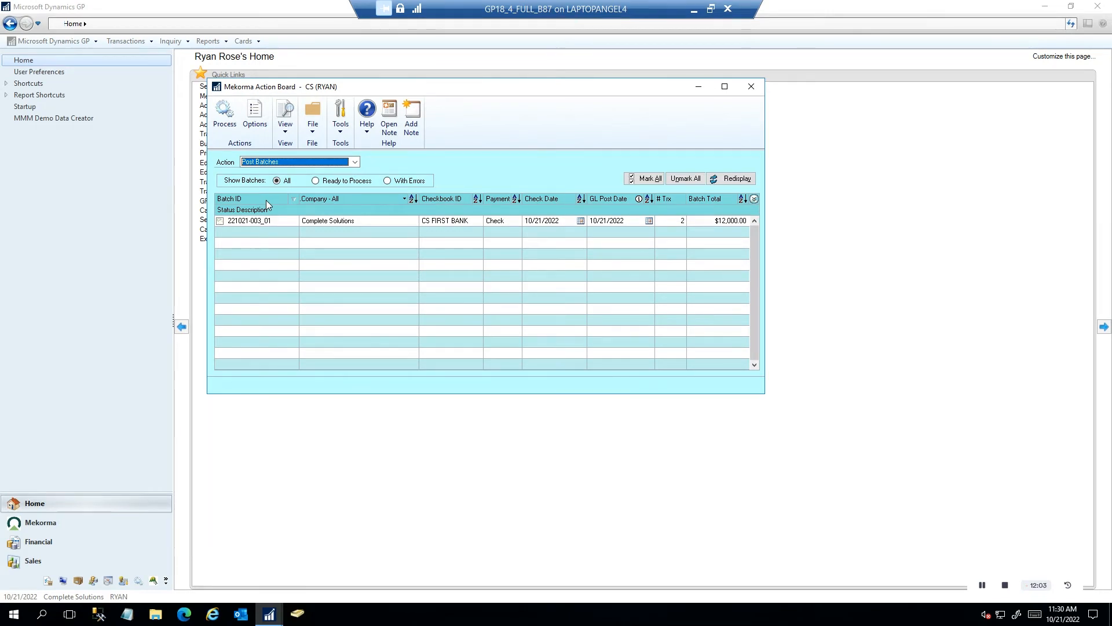
pyautogui.click(221, 221)
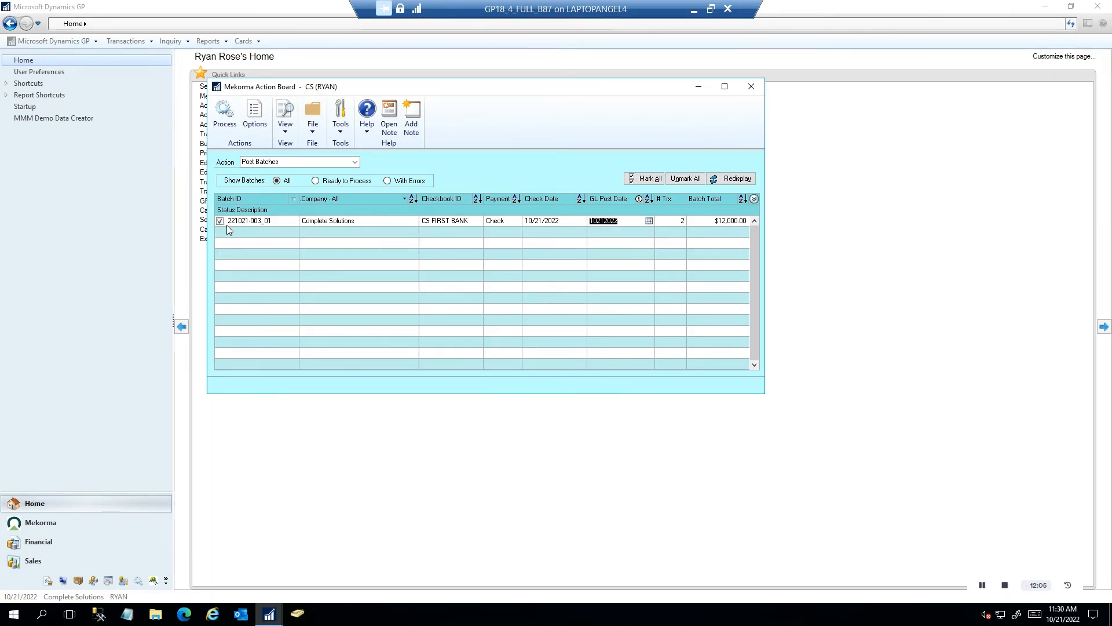
pyautogui.click(230, 122)
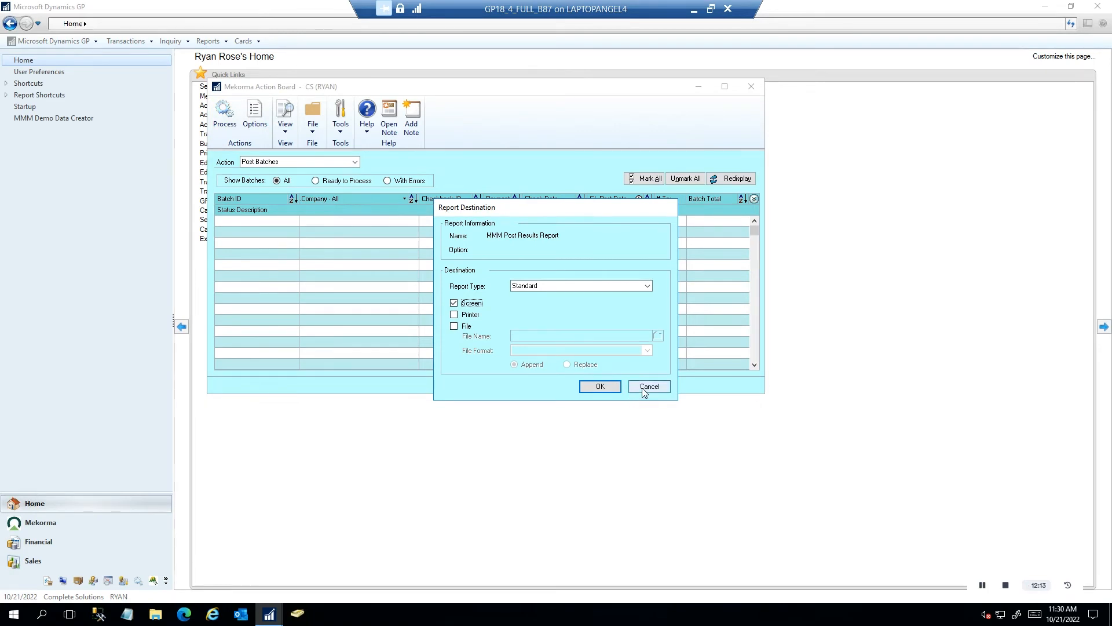
pyautogui.click(649, 386)
# Keep Post Batches as the action and close the Mekorma Action Board
pyautogui.click(355, 162)
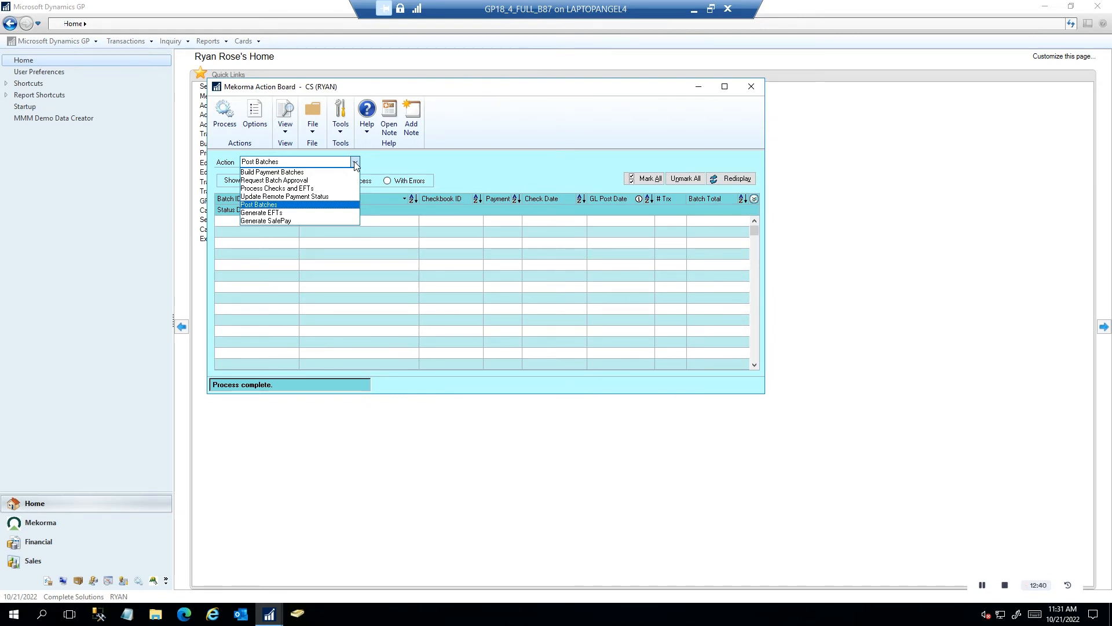
pyautogui.click(513, 178)
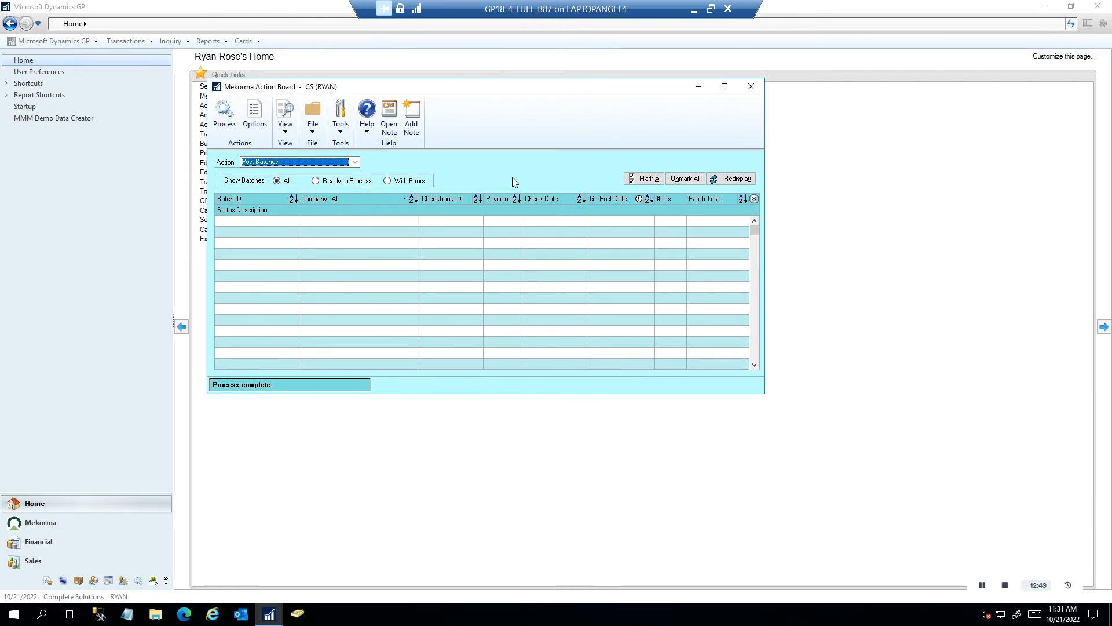
pyautogui.click(751, 86)
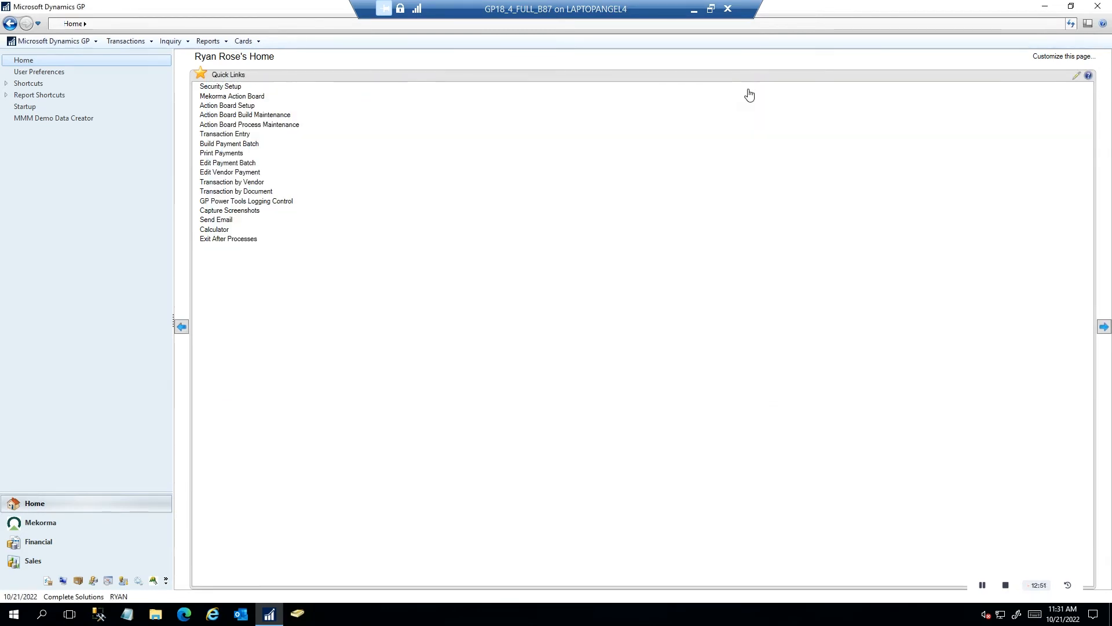
pyautogui.click(60, 525)
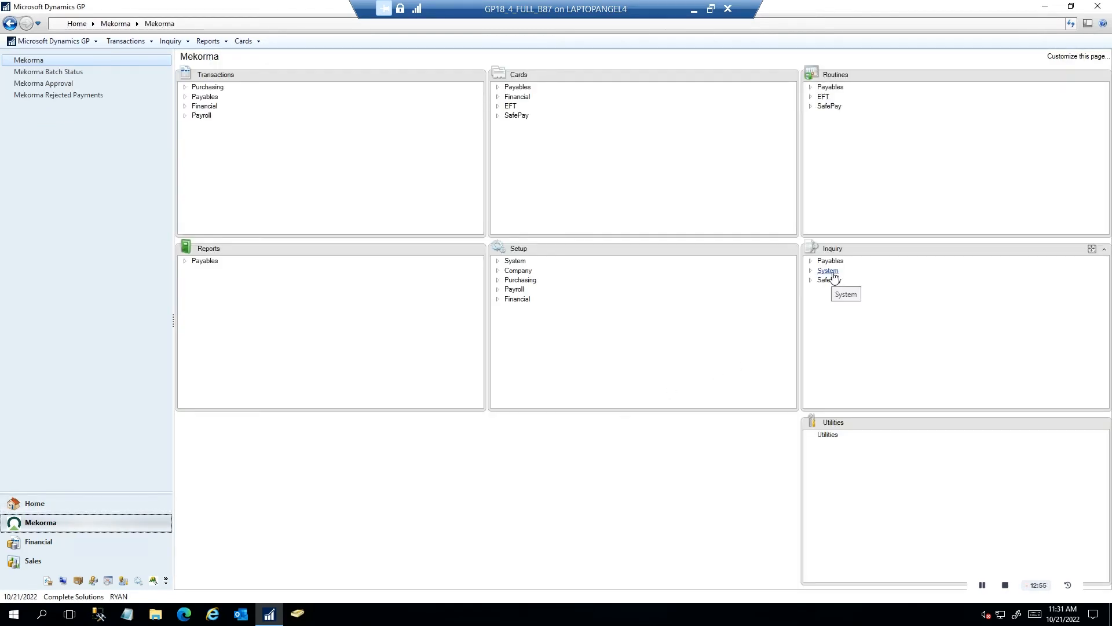
pyautogui.click(829, 271)
pyautogui.click(847, 282)
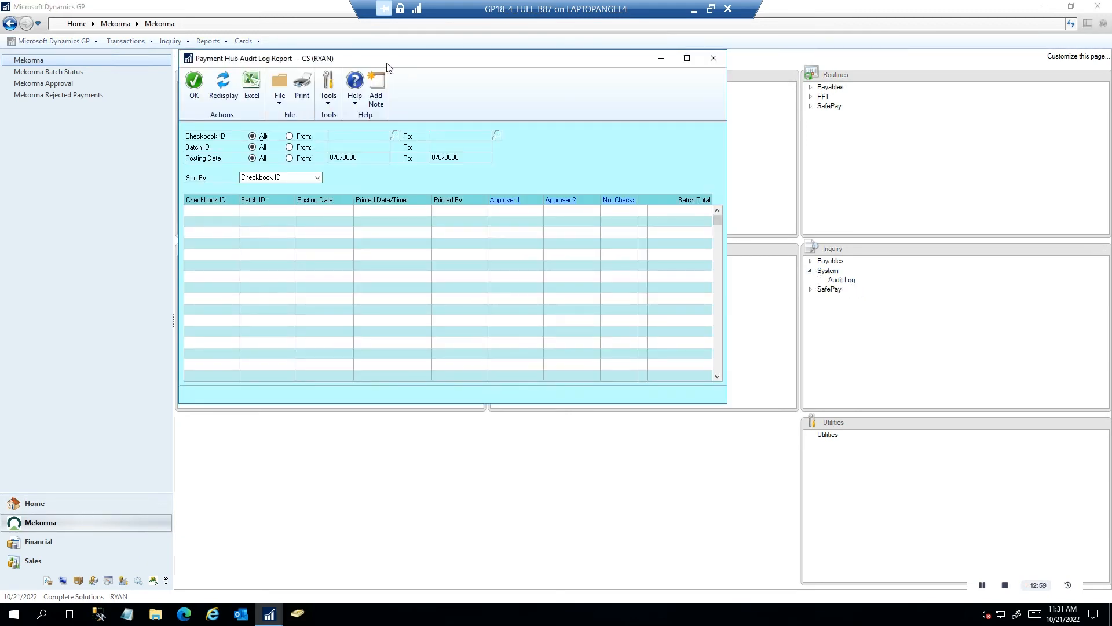
pyautogui.click(226, 98)
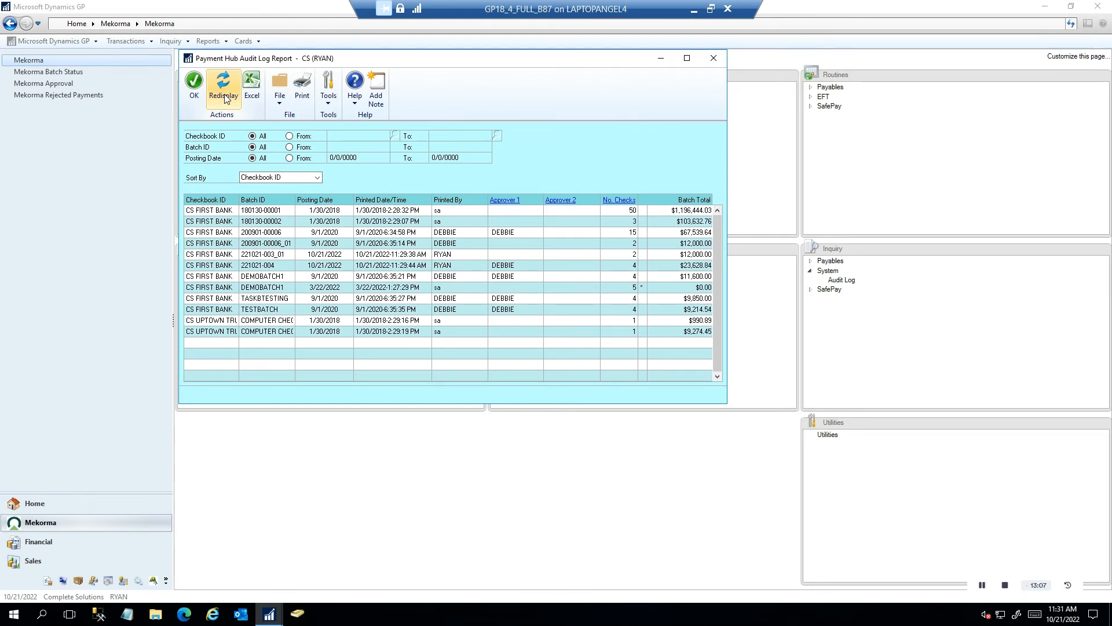
pyautogui.click(217, 233)
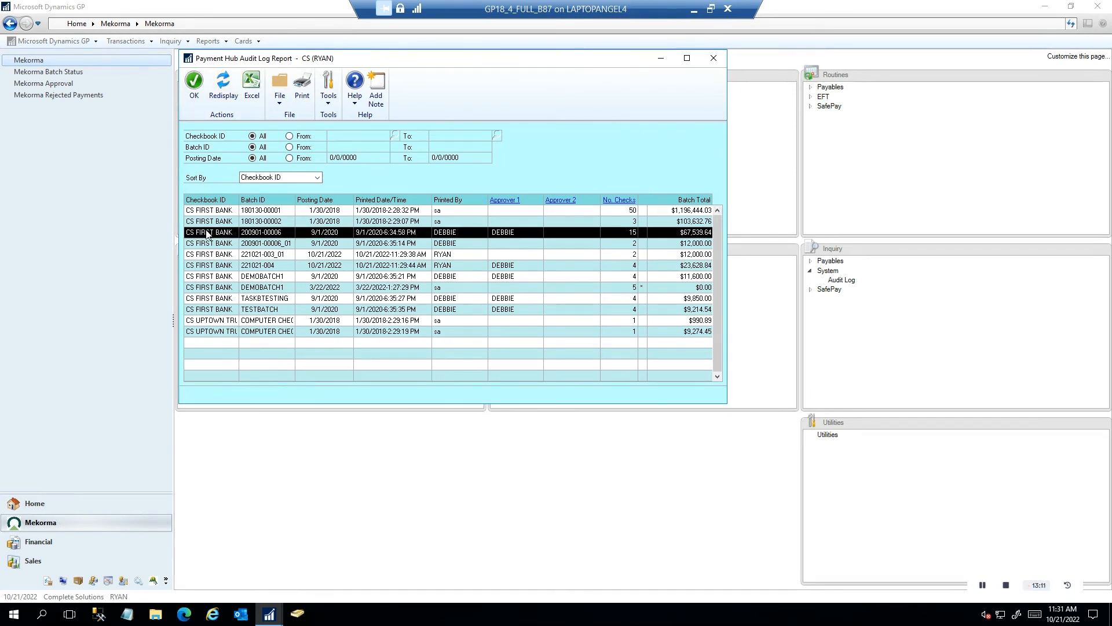
pyautogui.doubleClick(207, 233)
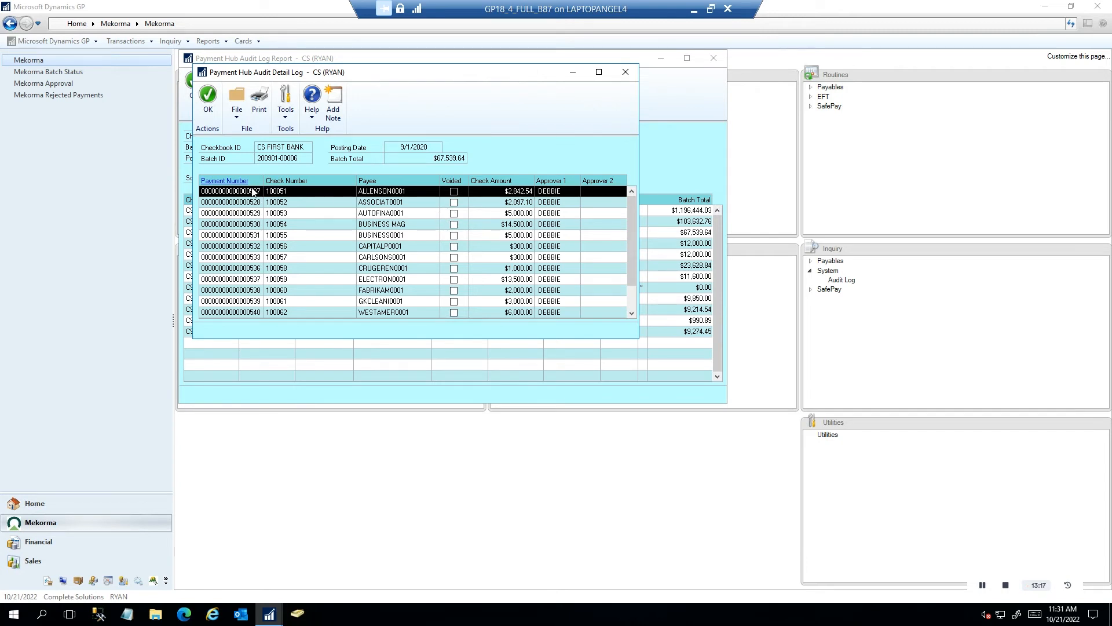
pyautogui.click(233, 182)
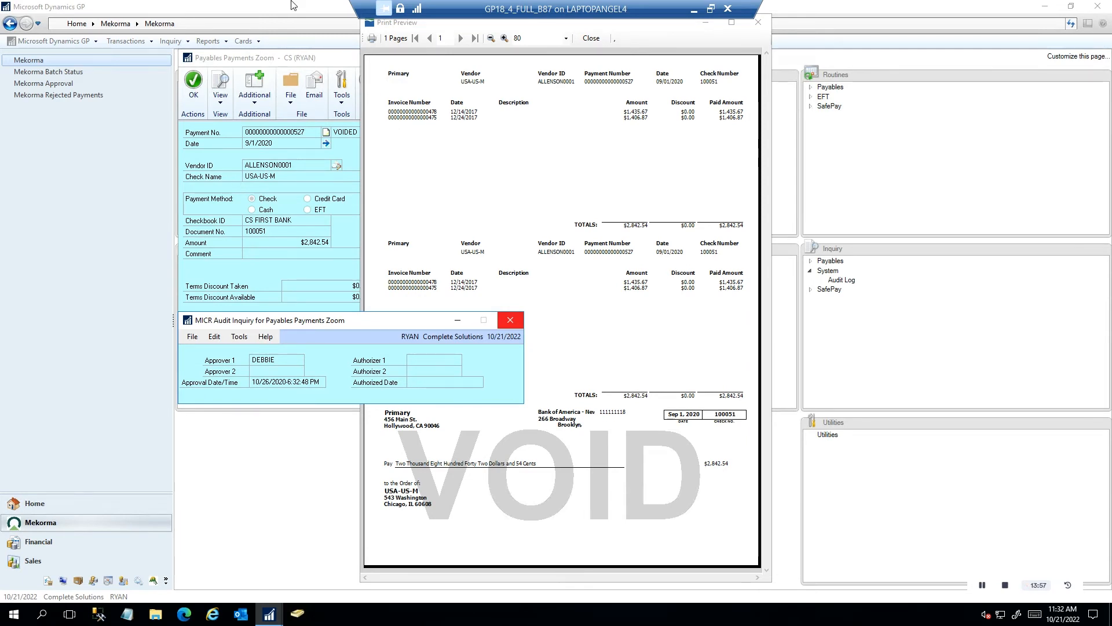
pyautogui.click(760, 25)
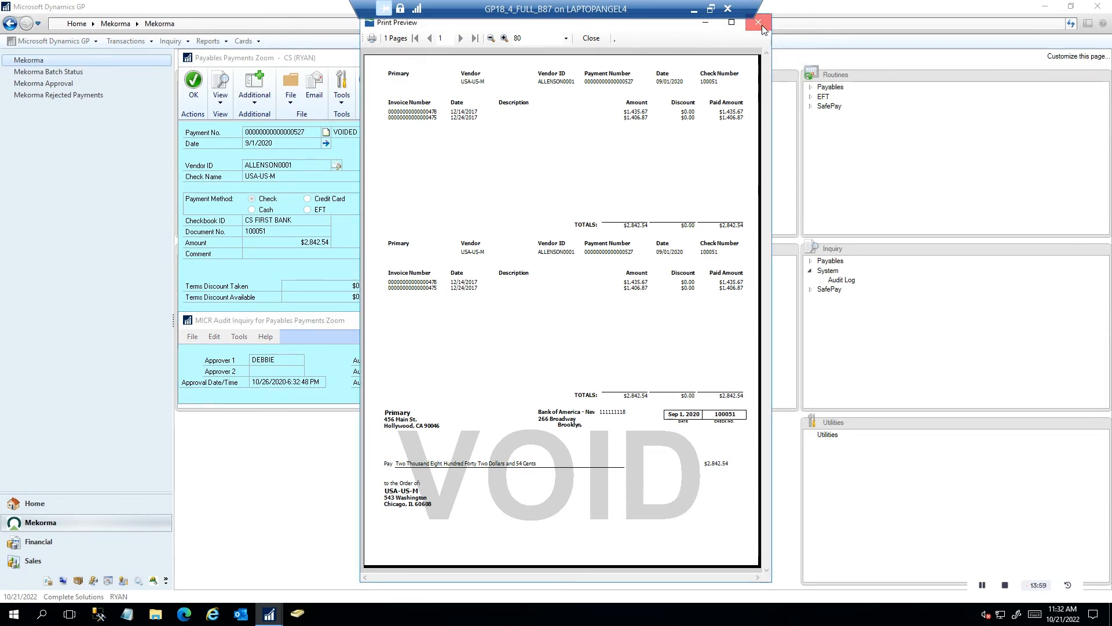
# Close the MICR audit, payment details, audit detail log and audit log report windows
pyautogui.click(510, 321)
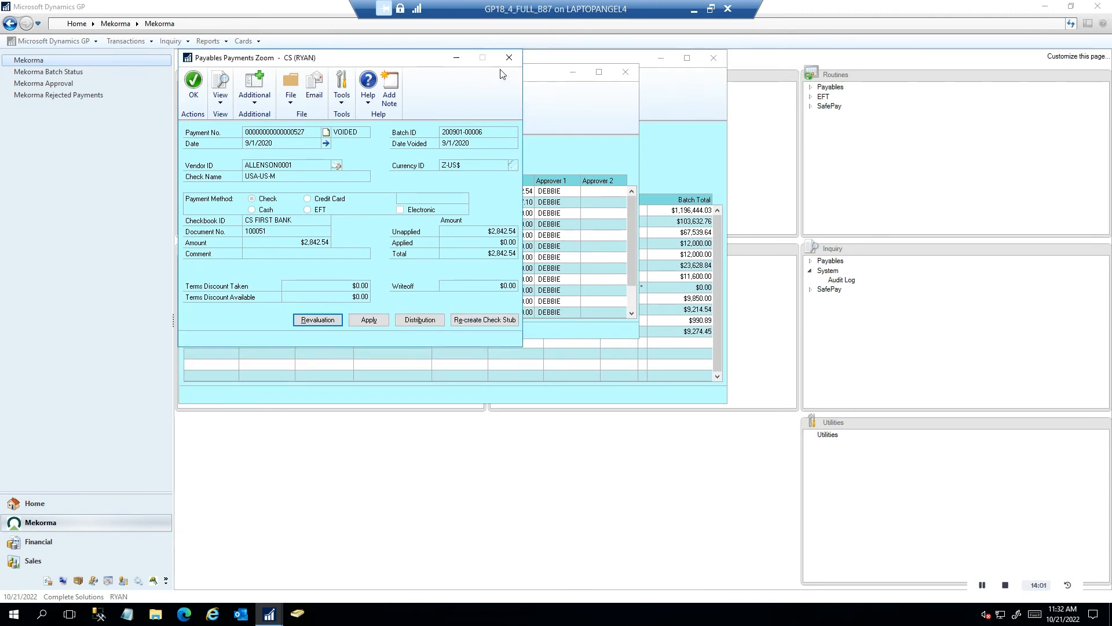
pyautogui.click(511, 58)
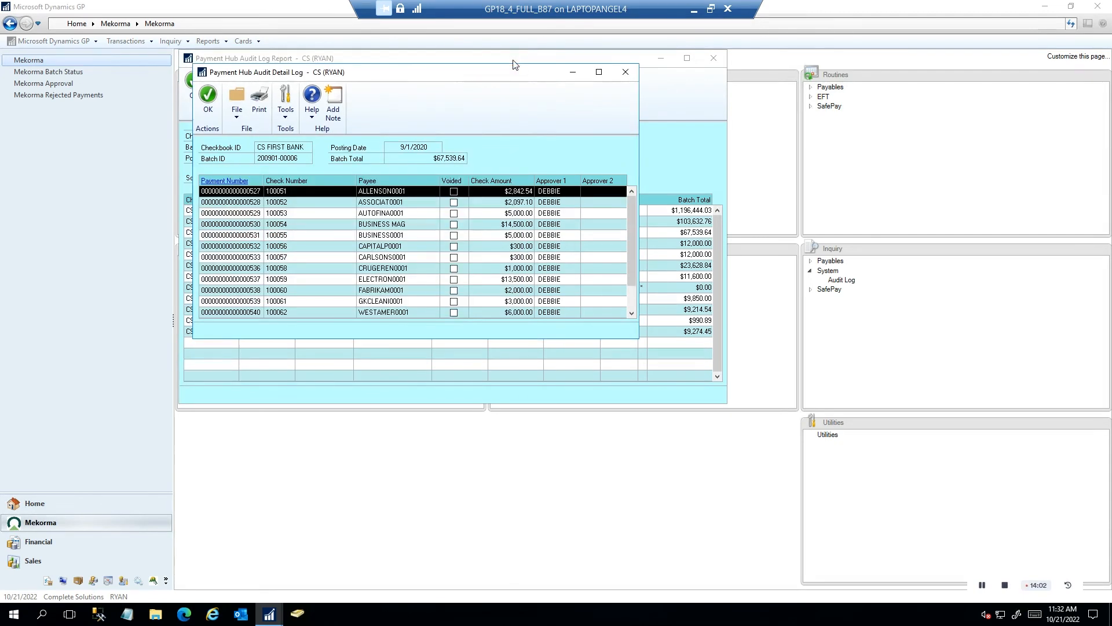
pyautogui.click(626, 71)
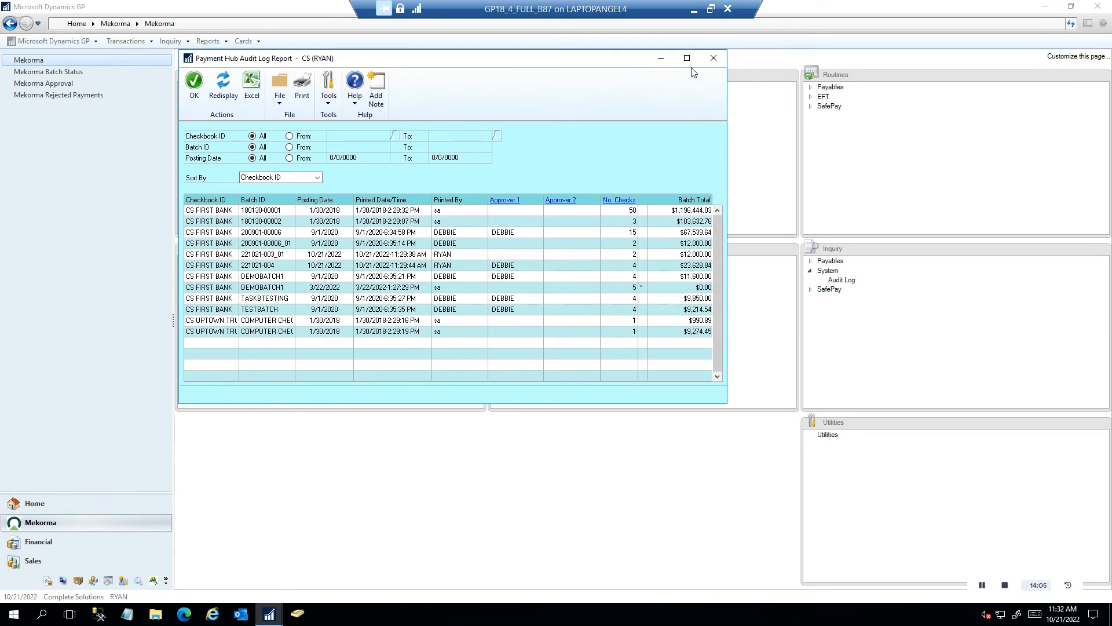
pyautogui.click(713, 60)
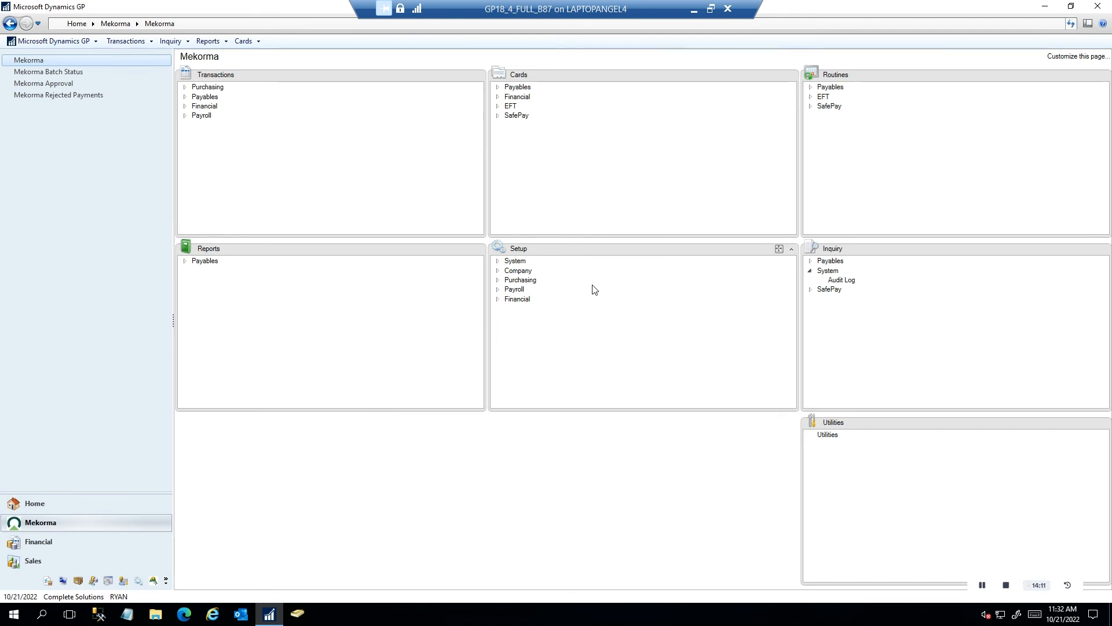
# Load checkbook CS FIRST BANK in Mekorma Checkbook Setup and open its primary check format layout
pyautogui.click(499, 281)
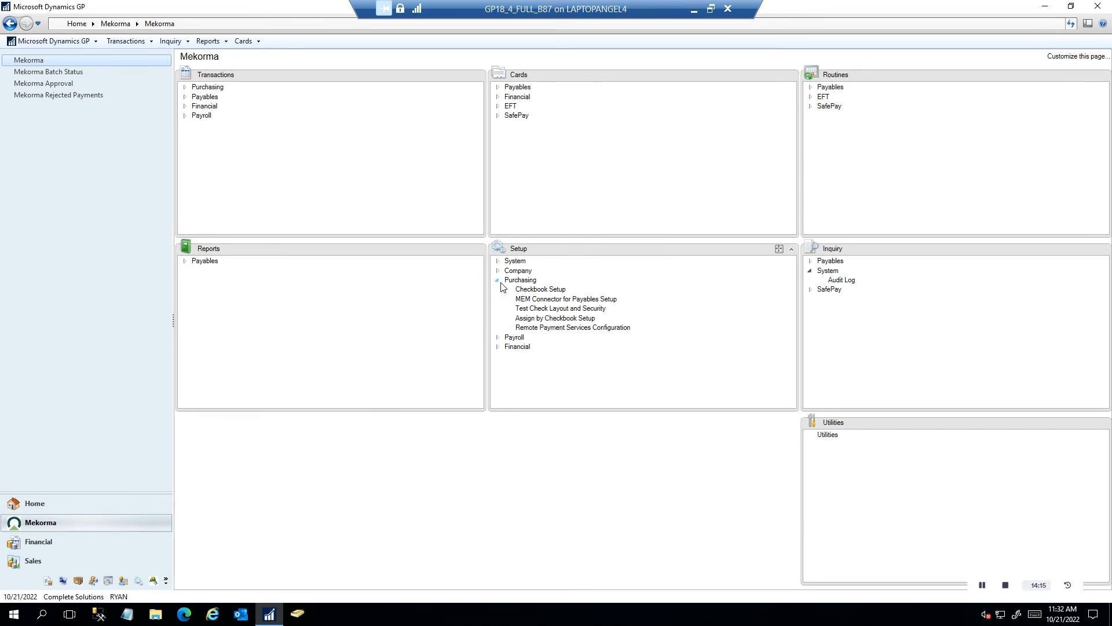
pyautogui.click(543, 290)
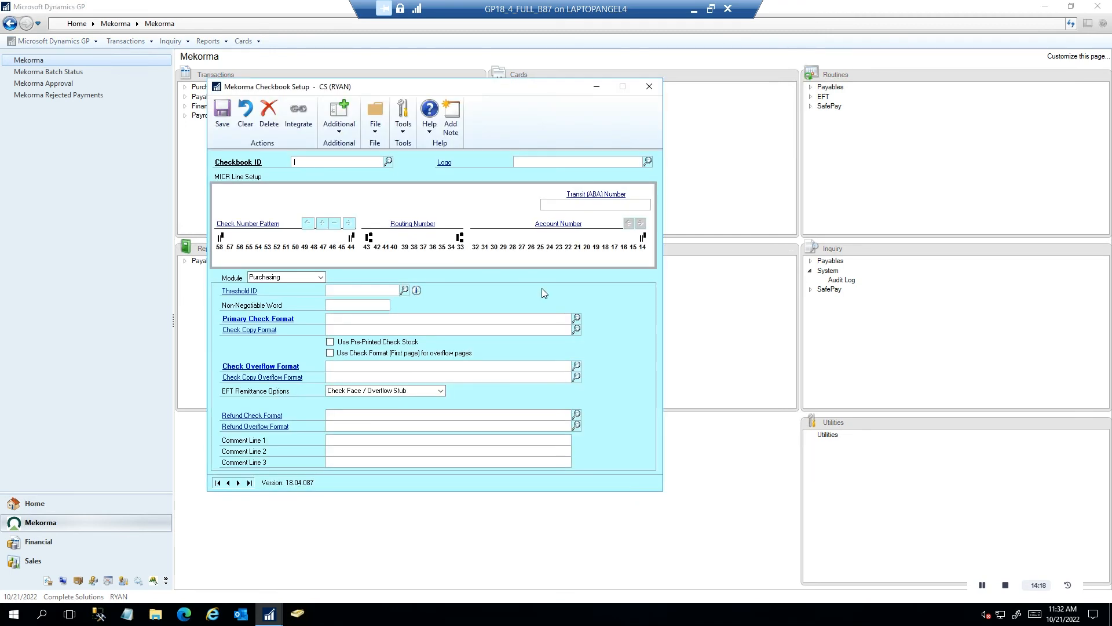
pyautogui.click(388, 162)
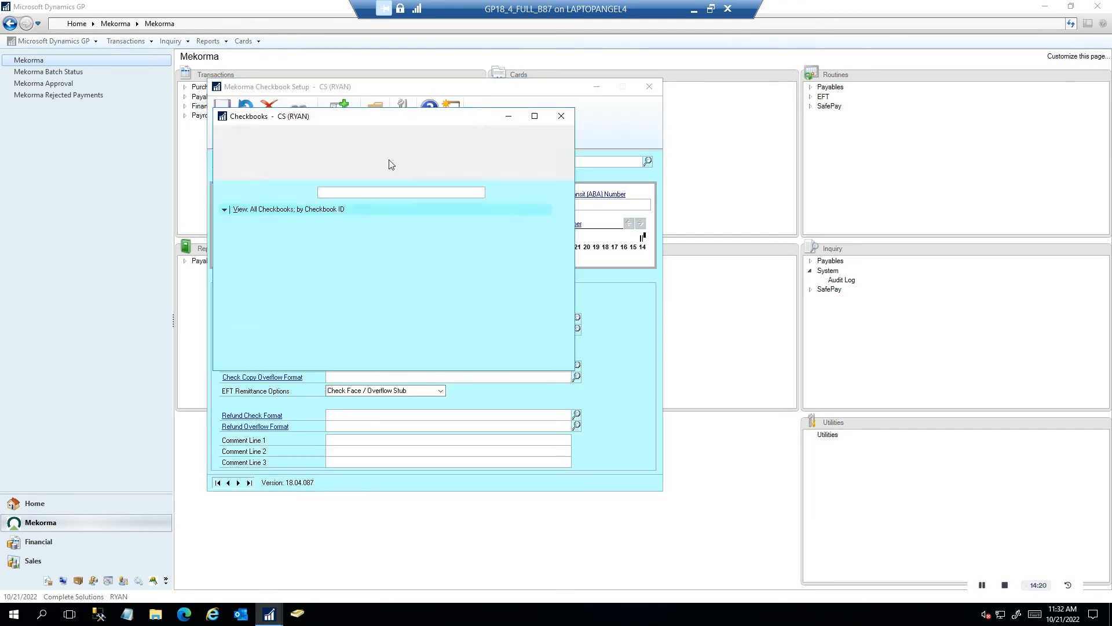
pyautogui.doubleClick(268, 234)
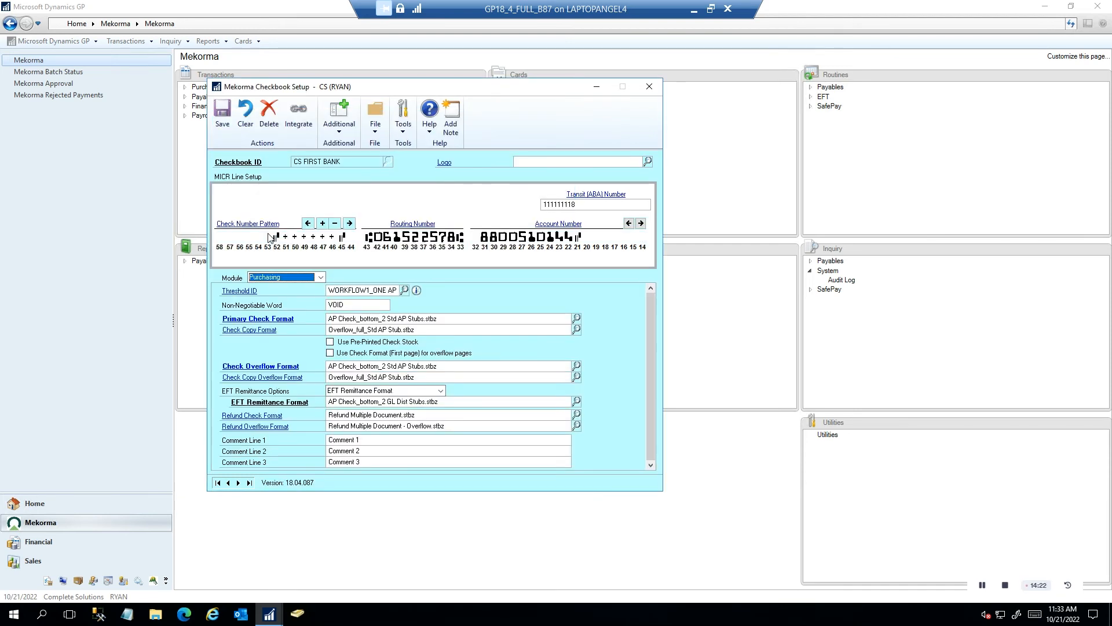
pyautogui.click(291, 321)
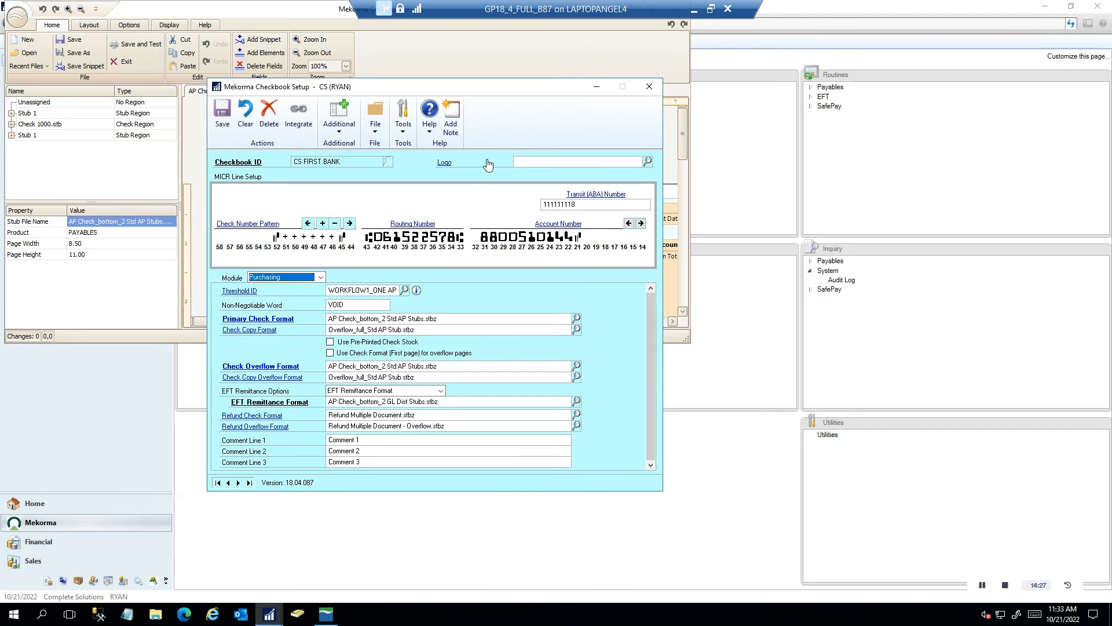
# Enlarge the Check Configurator, scroll through the AP Check_bottom_2 Std AP Stubs.stbz layout, then close it
pyautogui.click(497, 66)
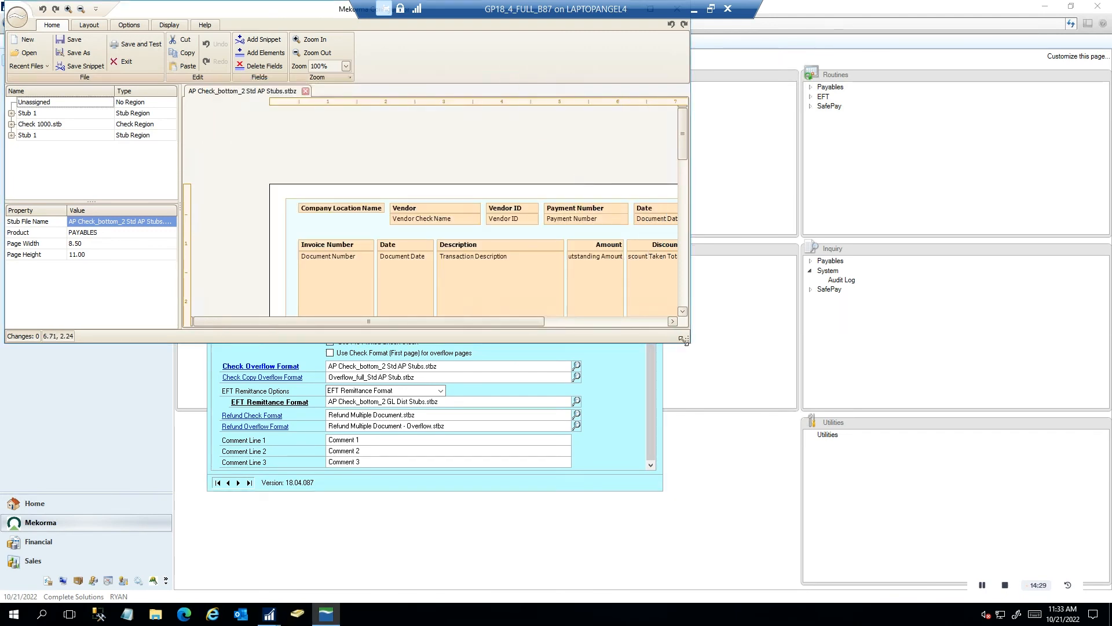
pyautogui.moveTo(688, 341); pyautogui.dragTo(960, 543)
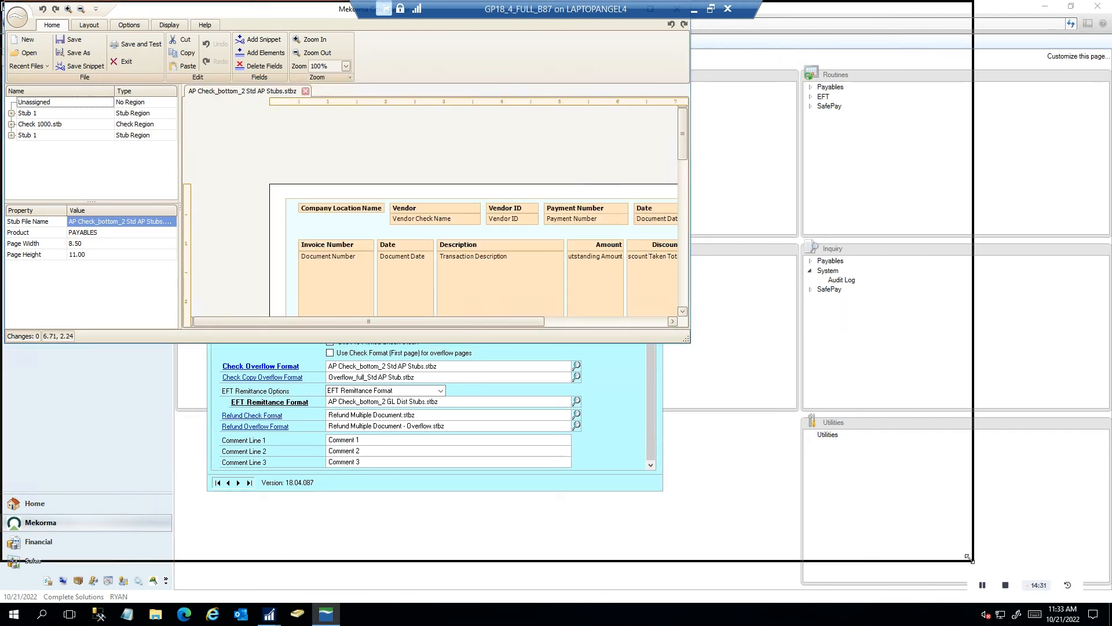
pyautogui.scroll(-3, 678, 338)
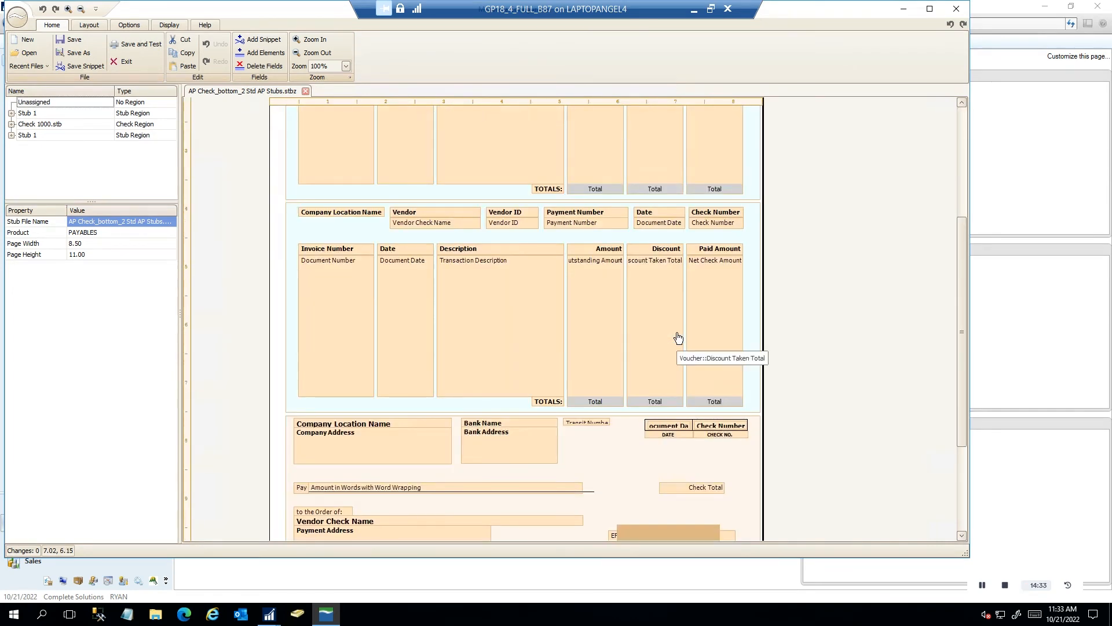
pyautogui.scroll(-2, 678, 338)
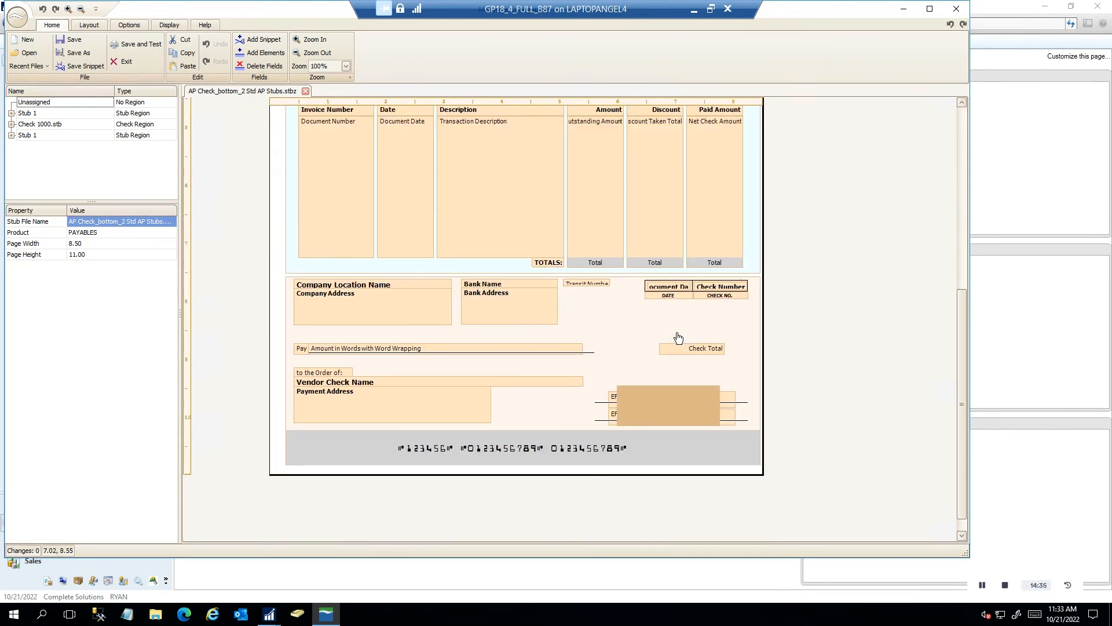
pyautogui.scroll(1, 678, 337)
pyautogui.scroll(2, 678, 338)
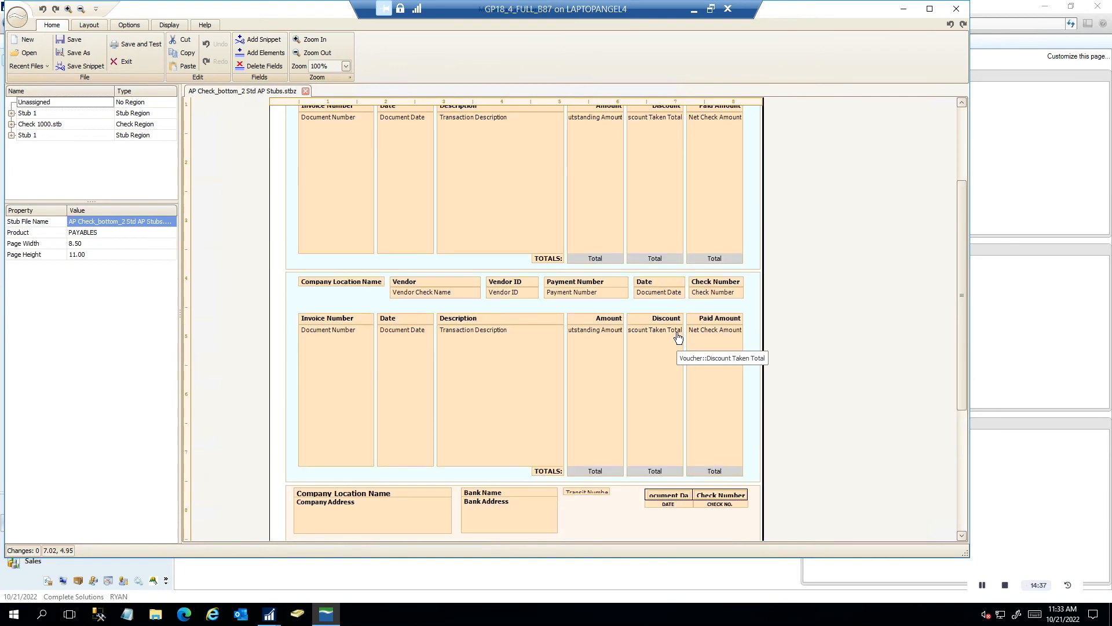
pyautogui.scroll(1, 678, 338)
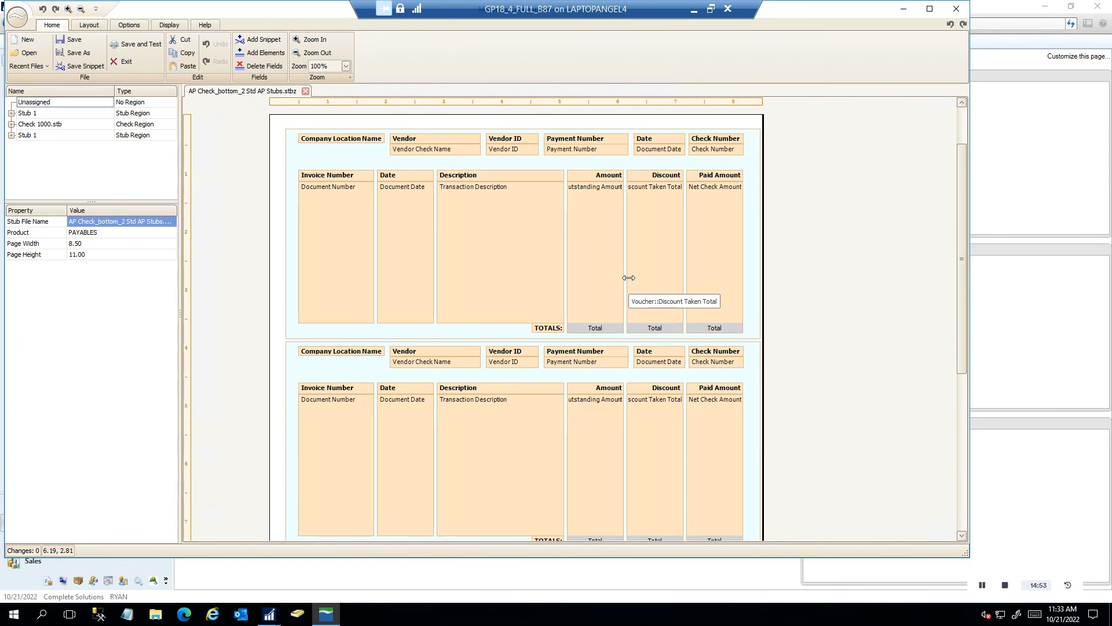
pyautogui.click(955, 12)
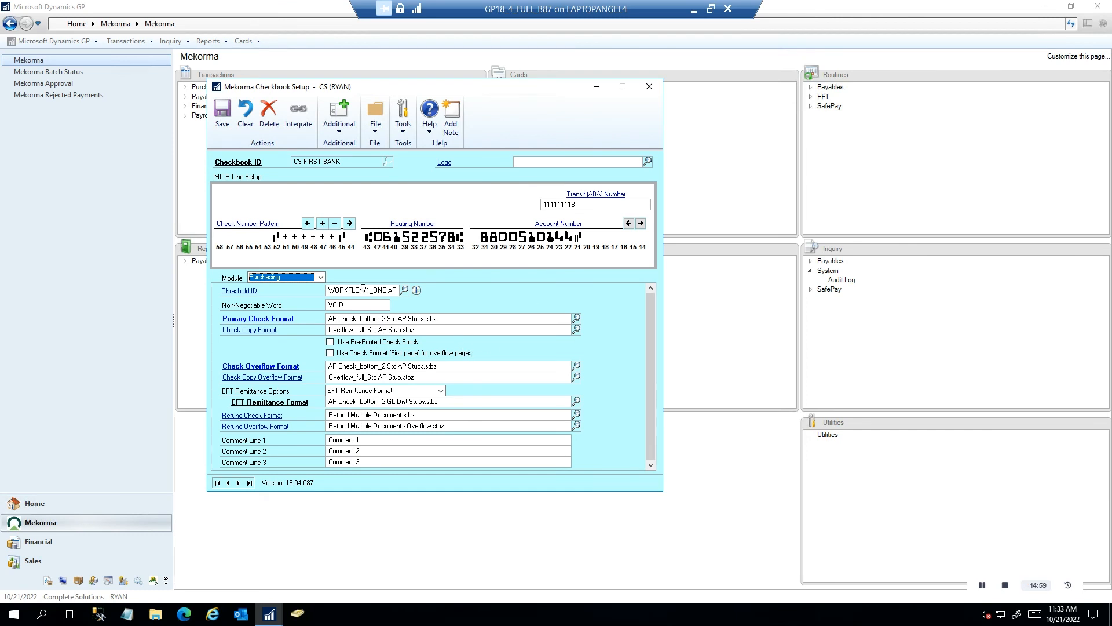
pyautogui.click(235, 292)
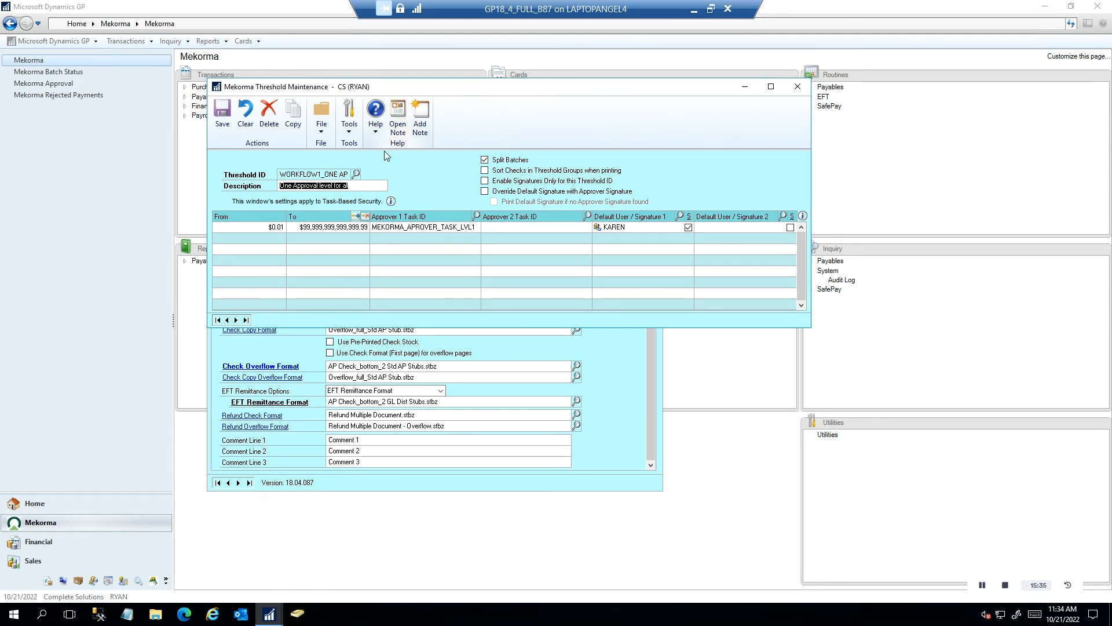
pyautogui.click(357, 175)
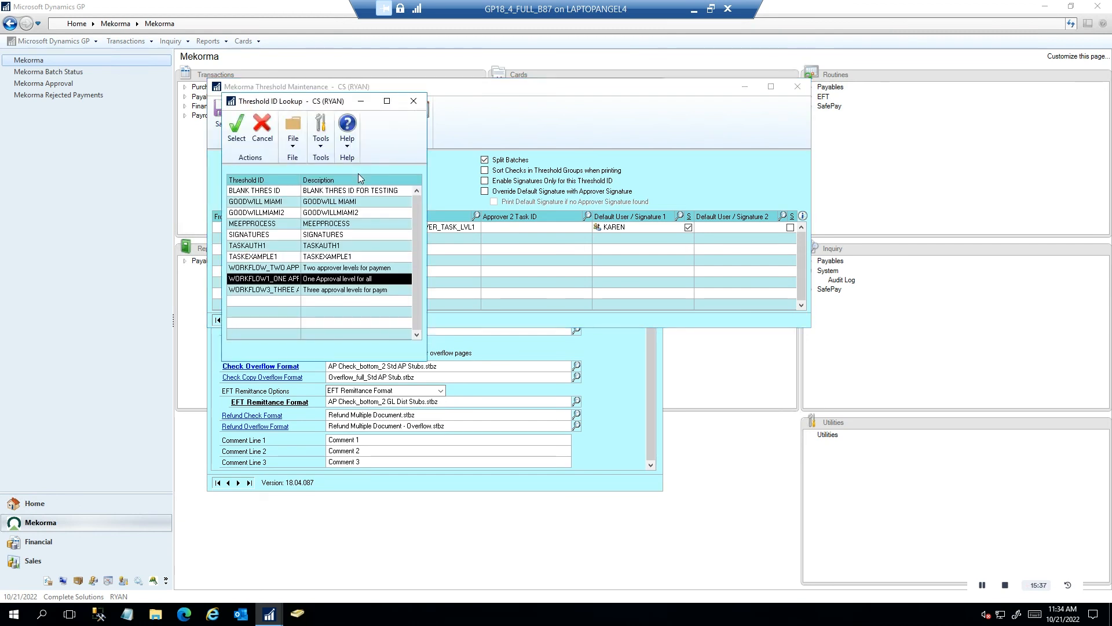
pyautogui.doubleClick(292, 289)
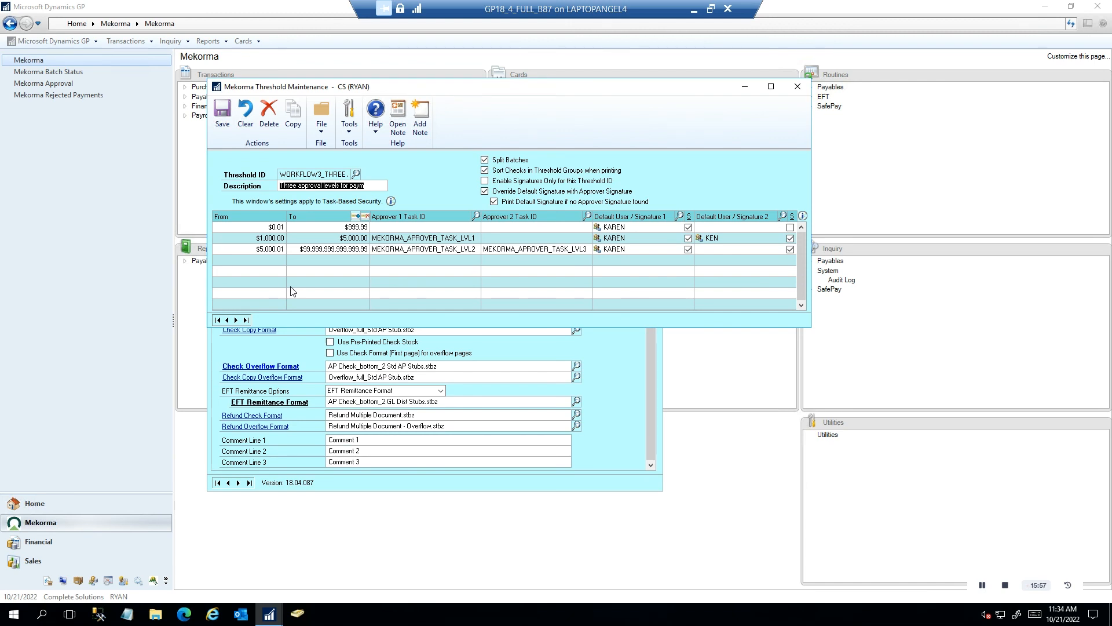
pyautogui.click(798, 86)
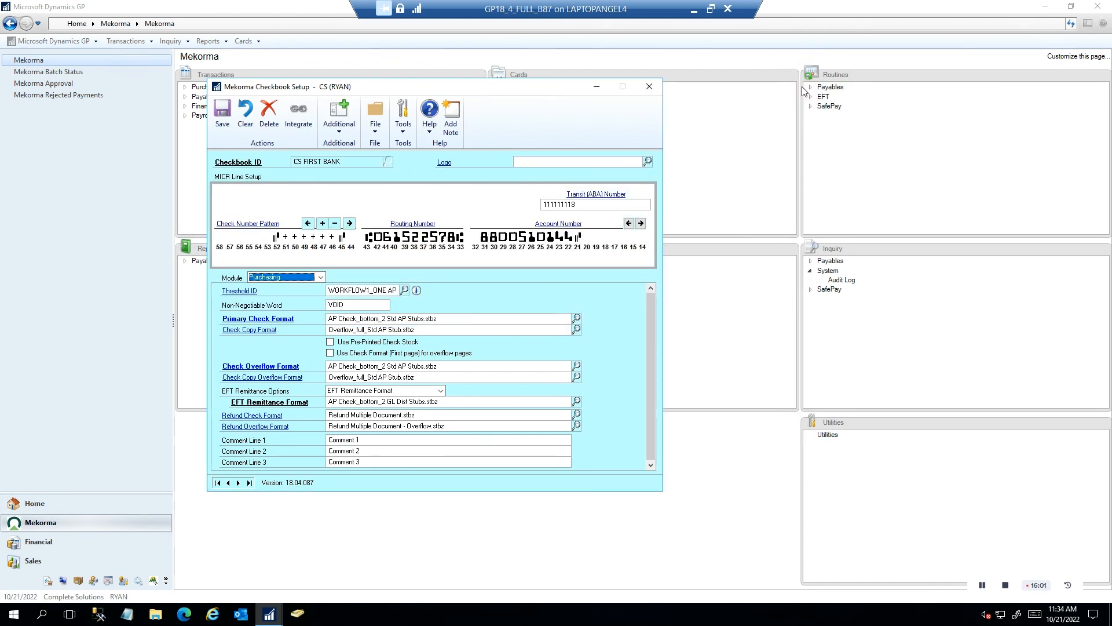